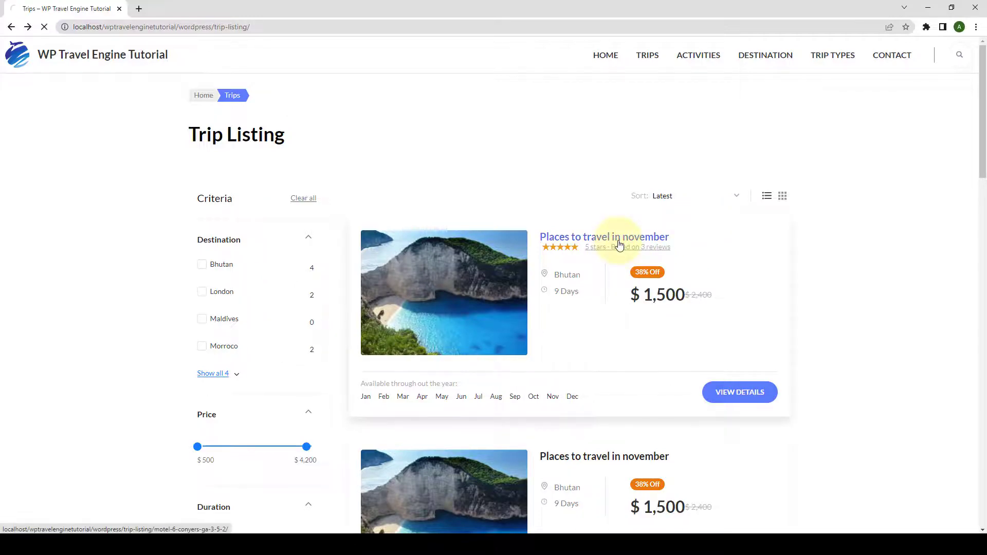
Open the trip page's REVIEW tab and scroll through its ratings, reviews and review form.
scroll(530, 288, "down", 5)
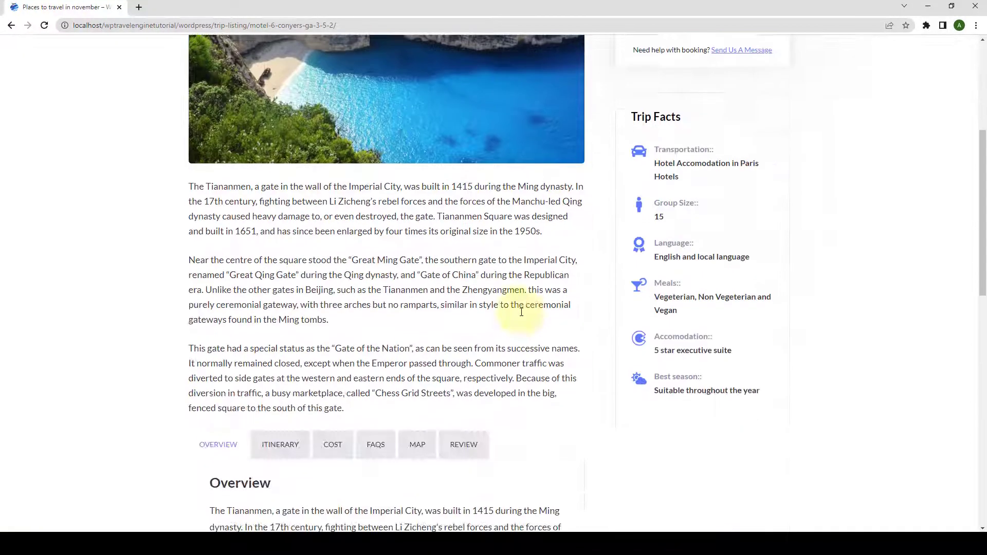
scroll(521, 311, "down", 4)
left_click(475, 241)
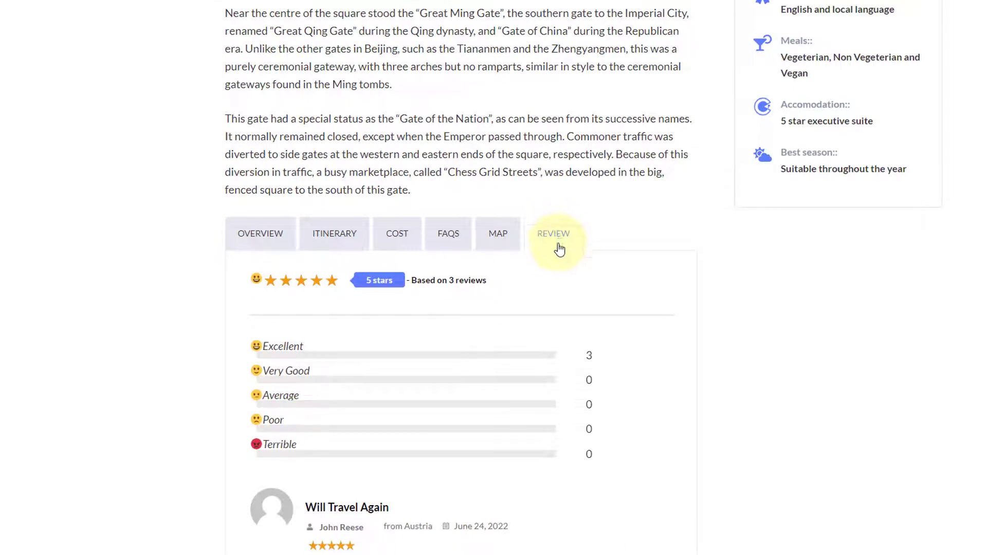
scroll(563, 277, "down", 4)
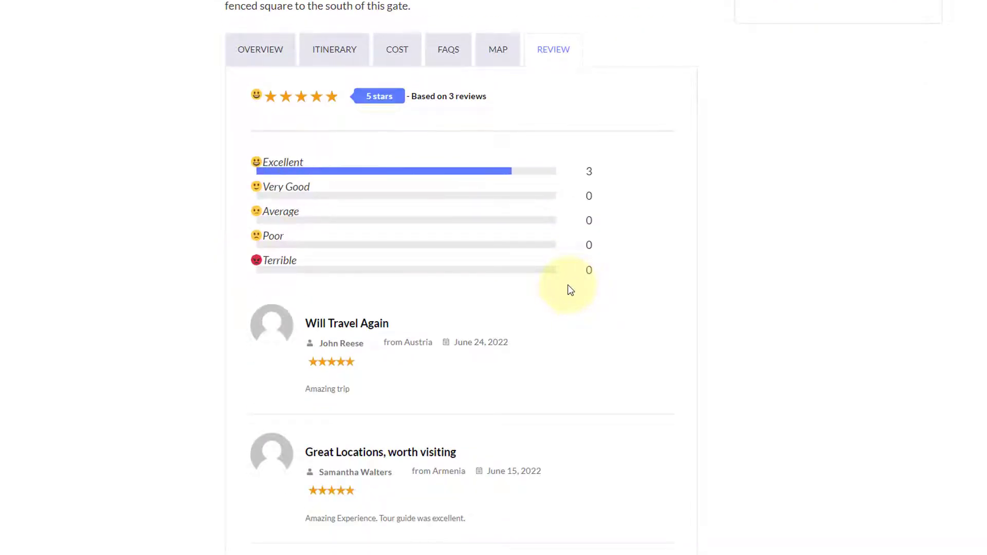
scroll(570, 289, "down", 16)
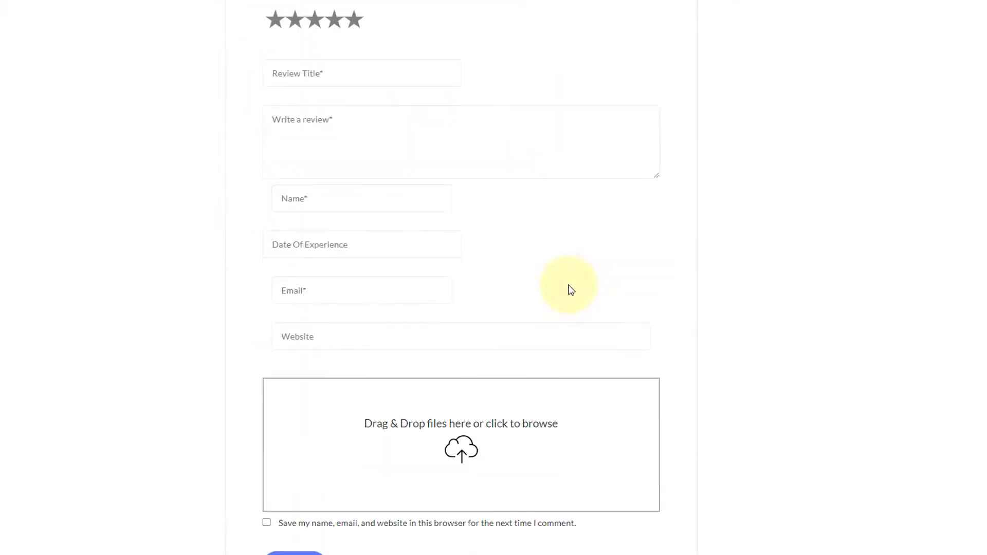
scroll(571, 290, "down", 3)
scroll(570, 290, "up", 16)
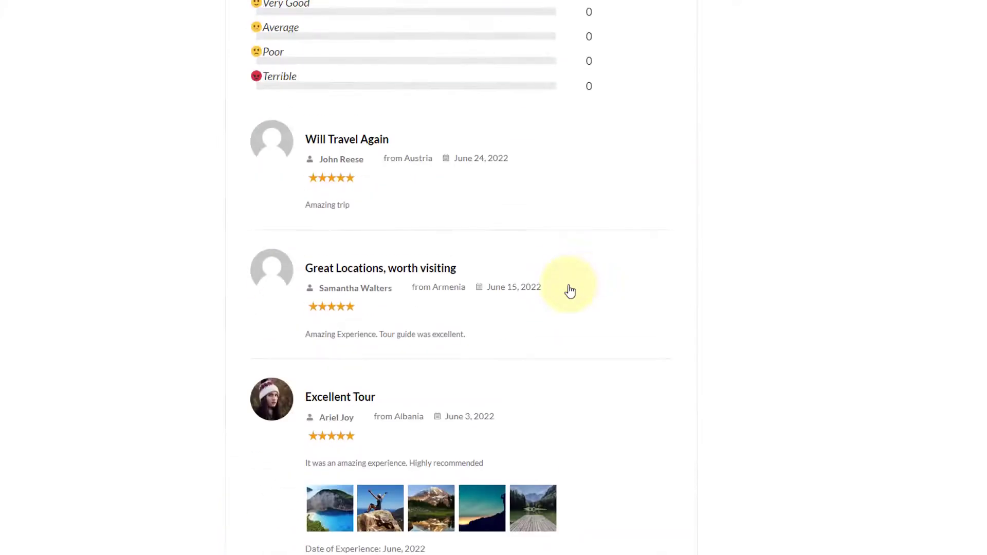
scroll(570, 289, "up", 6)
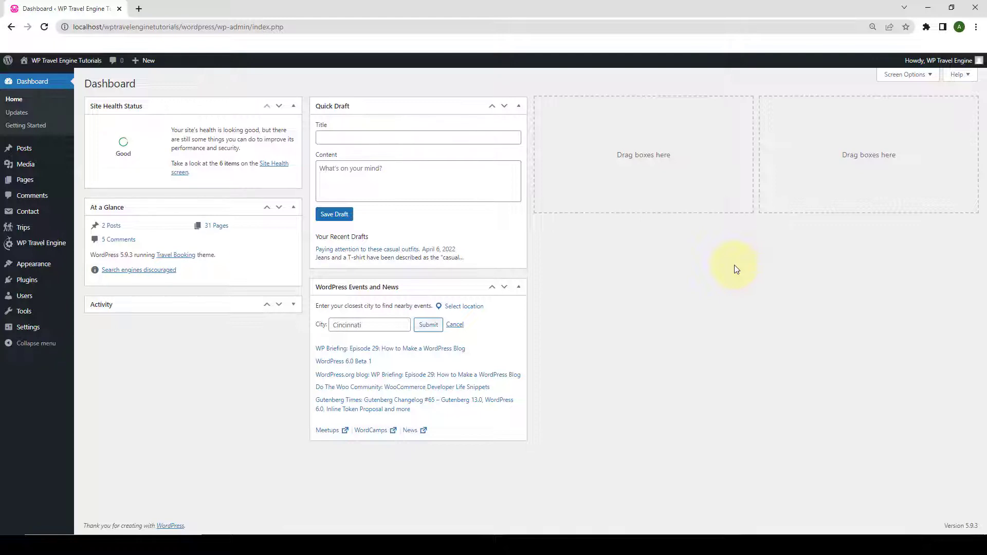
Upload wp-travel-engine-trip-reviews_2.1.2.zip under Plugins > Add New, install it and activate it.
mouse_move(27, 280)
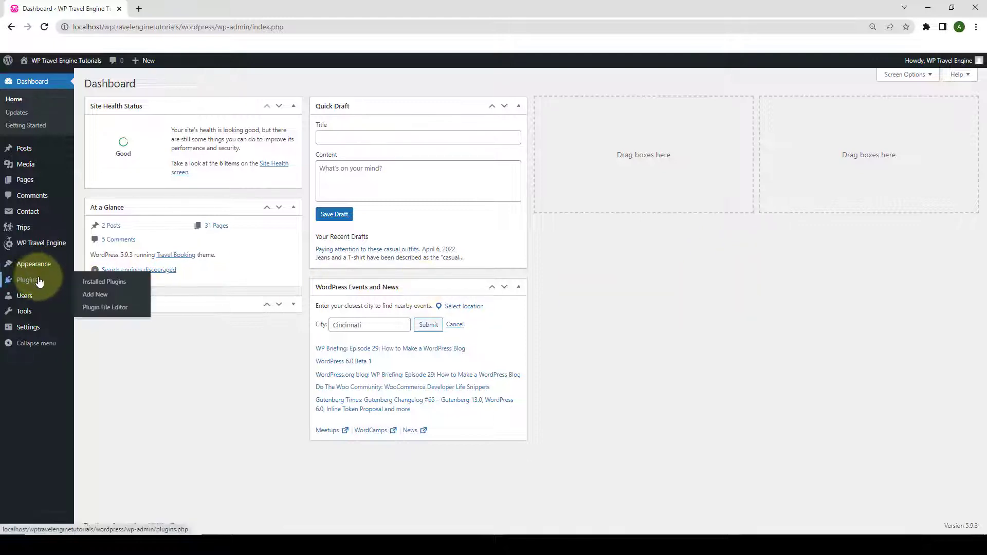
left_click(103, 298)
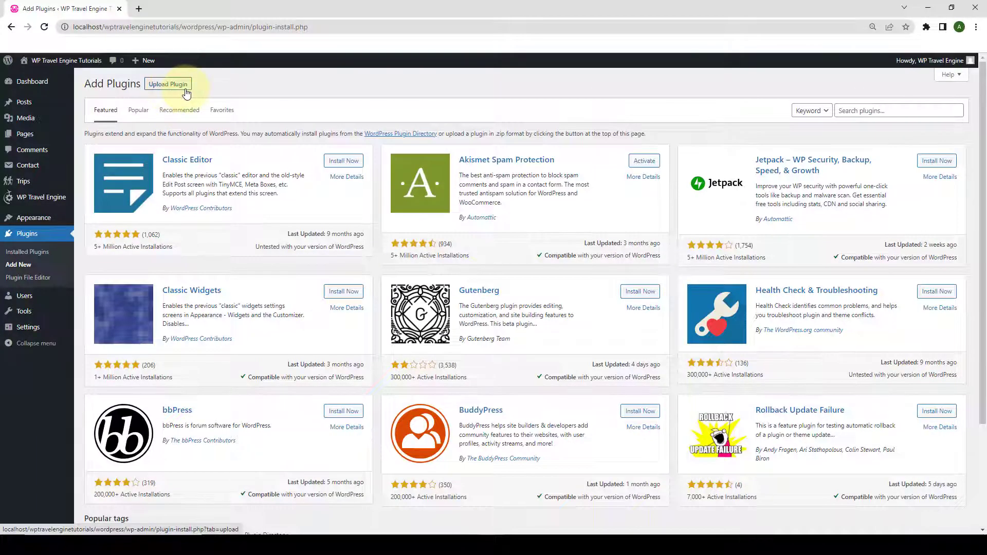
left_click(184, 87)
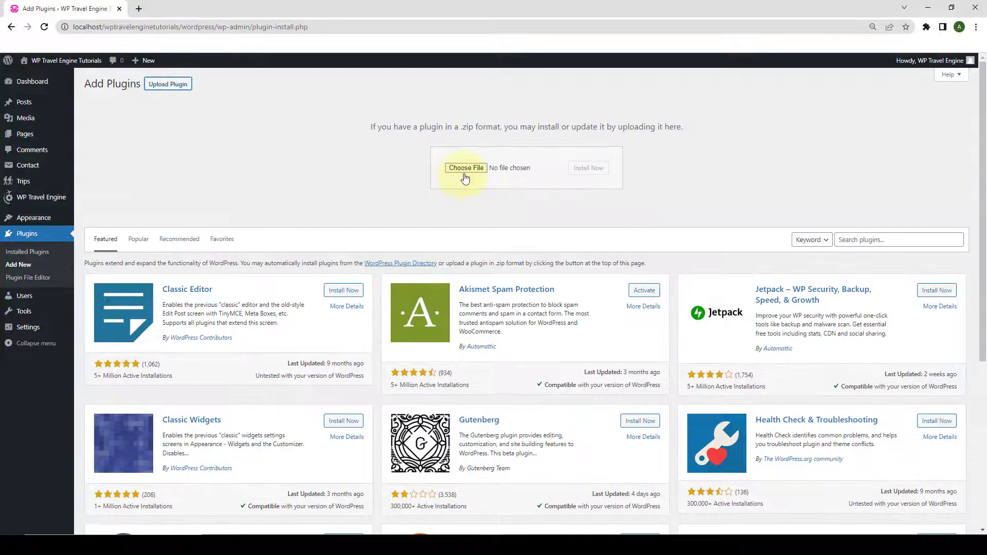
left_click(481, 170)
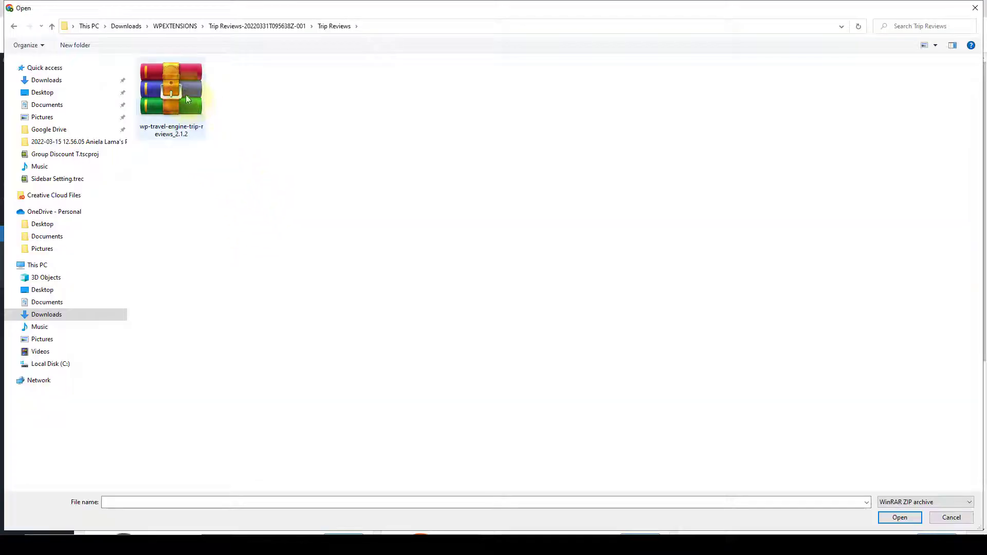
left_click(185, 93)
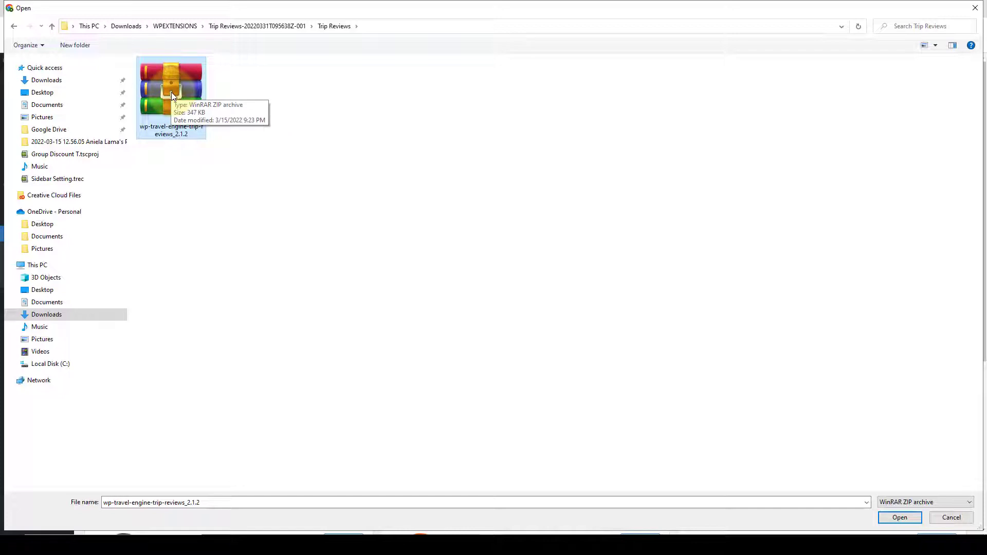
left_click(912, 519)
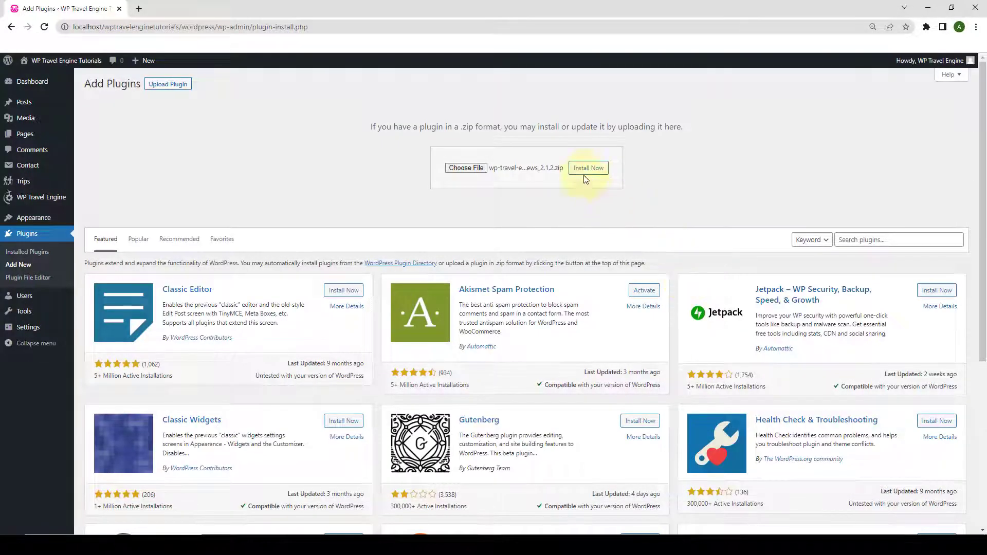
left_click(596, 170)
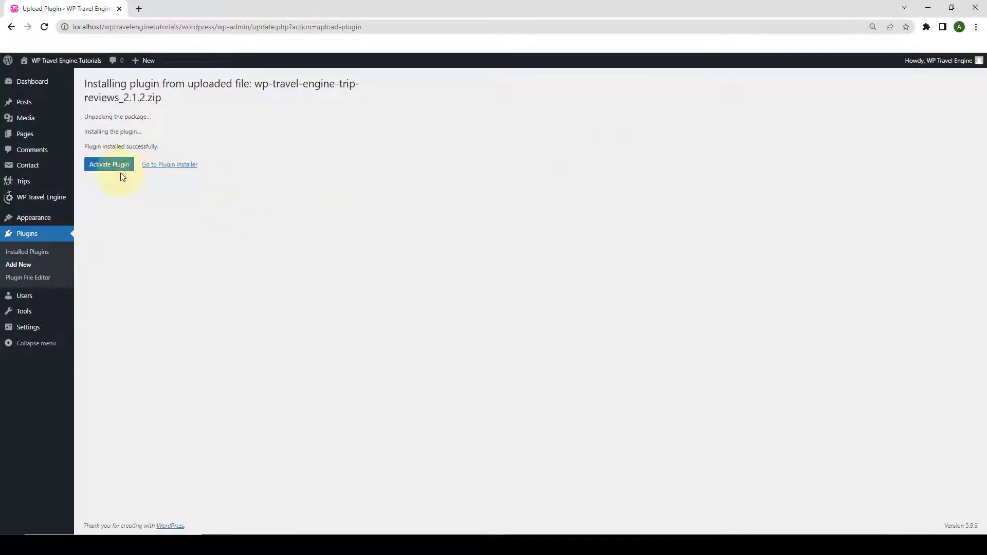
left_click(124, 169)
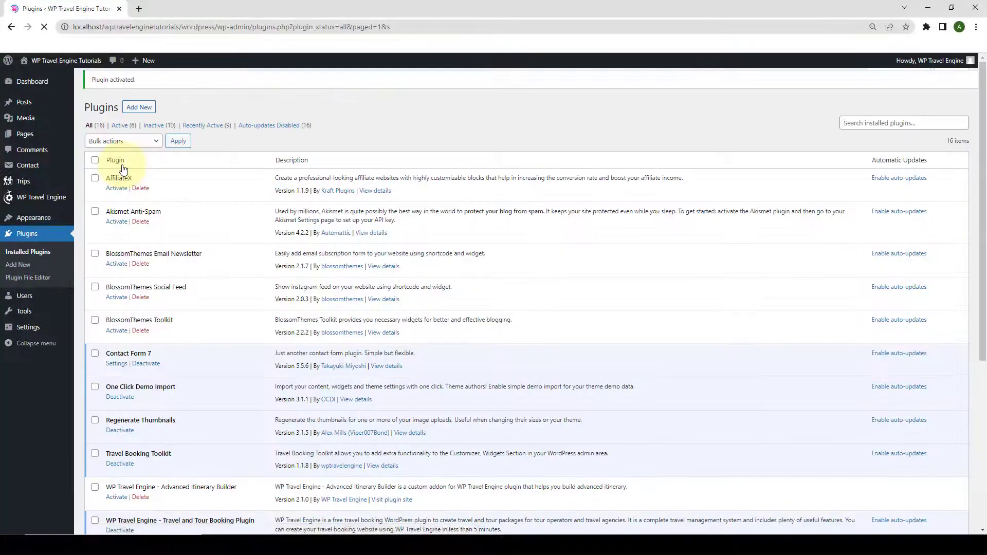
Scroll the Plugins list to the active WP Travel Engine – Trip Reviews 2.1.2 entry.
scroll(172, 264, "down", 3)
scroll(172, 264, "down", 2)
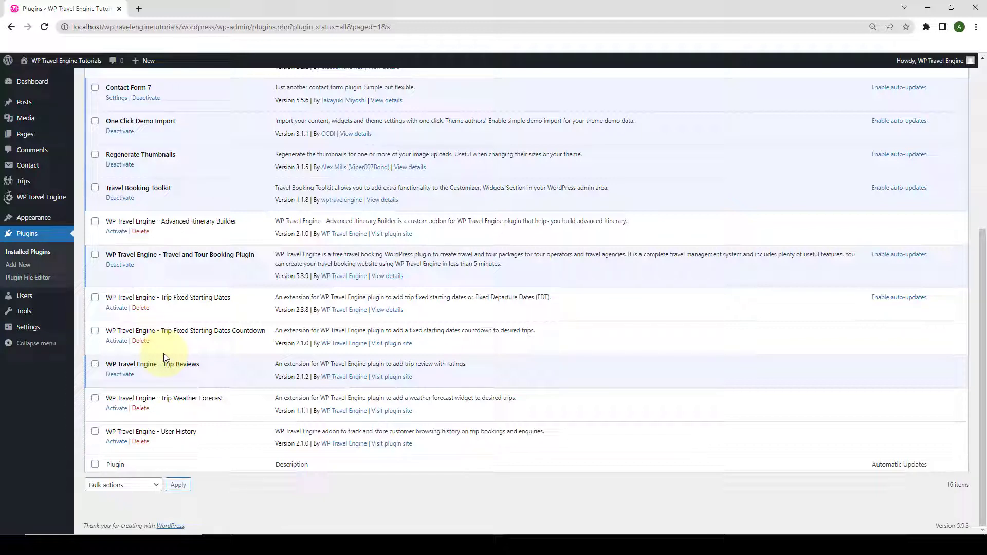
mouse_move(33, 200)
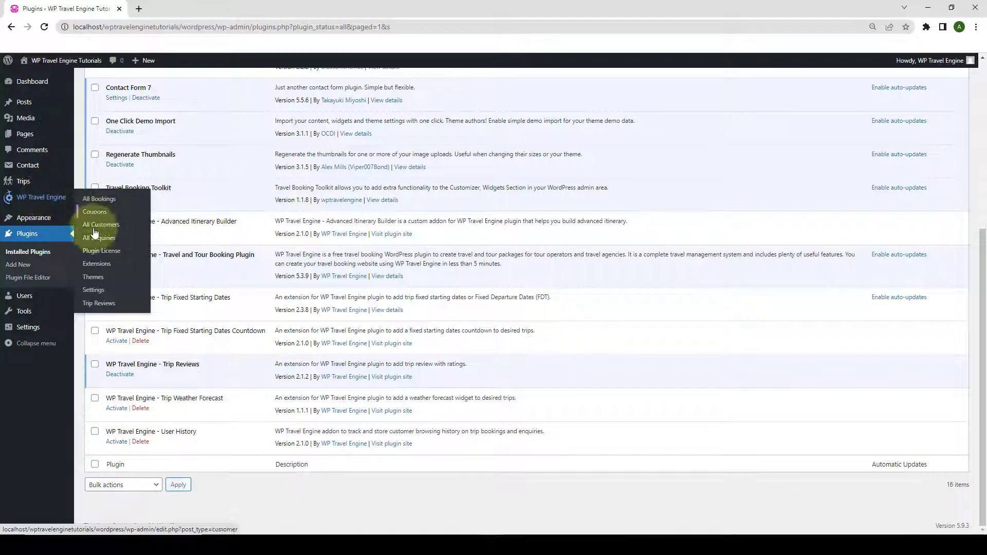
Paste the Trip Reviews license key on the Plugin License page, save it and activate the license.
left_click(111, 251)
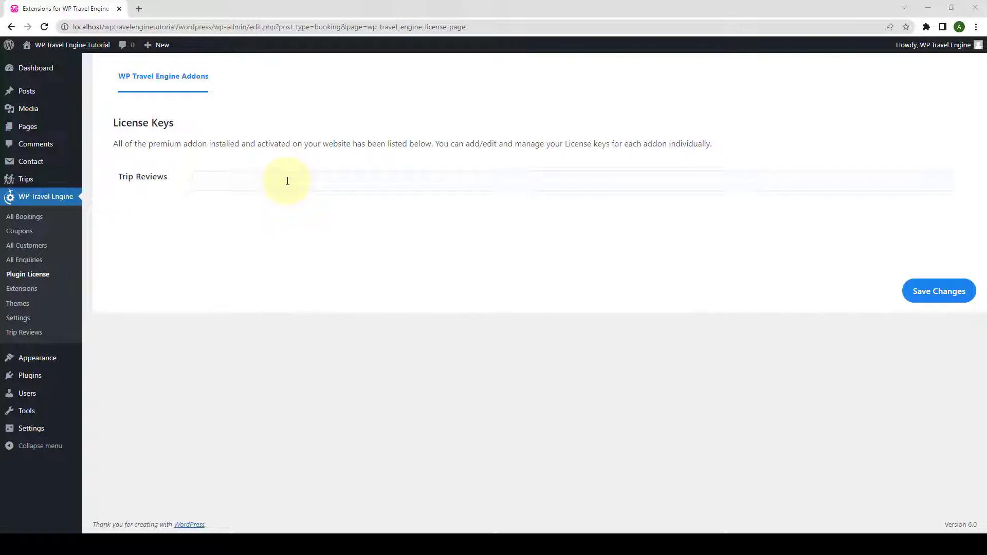
left_click(221, 182)
key("ctrl+v")
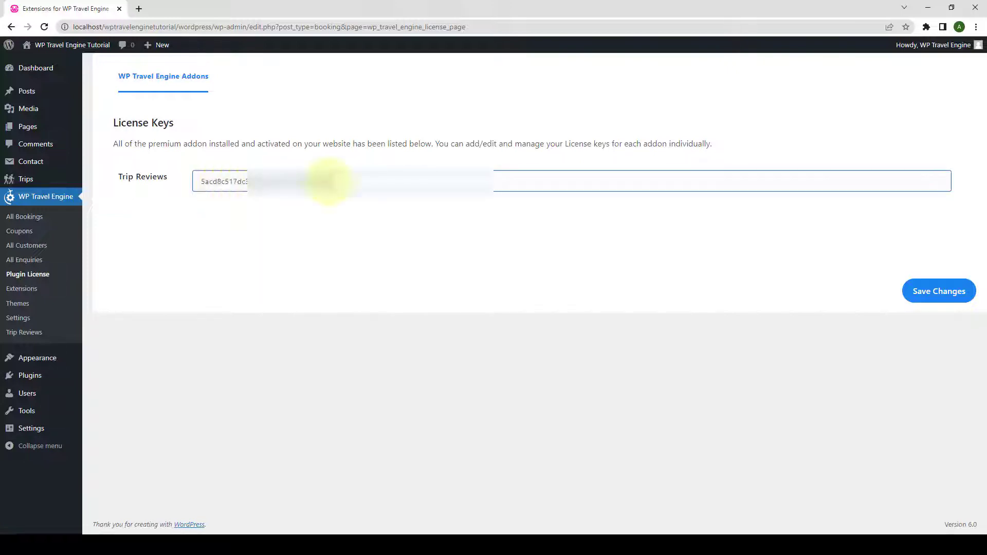
left_click(949, 297)
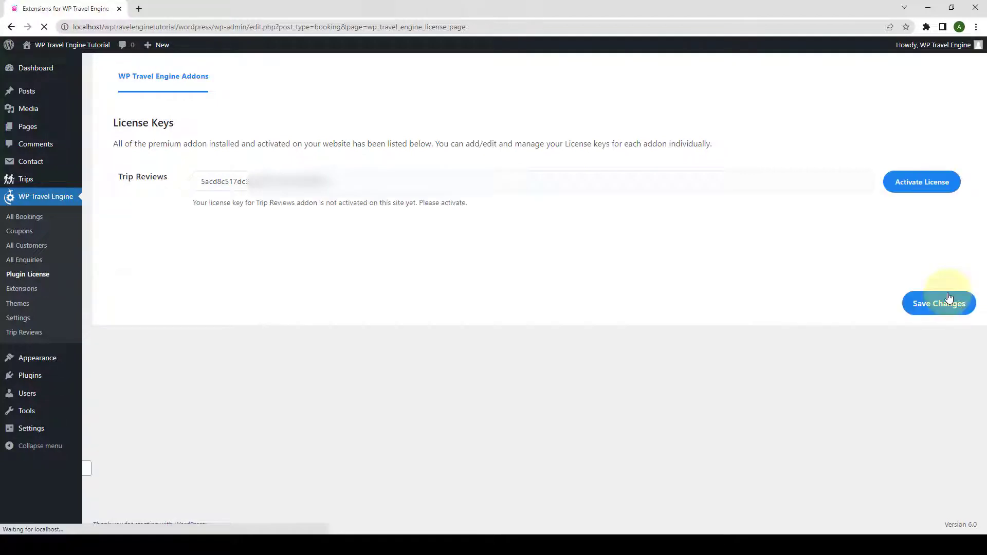
left_click(929, 182)
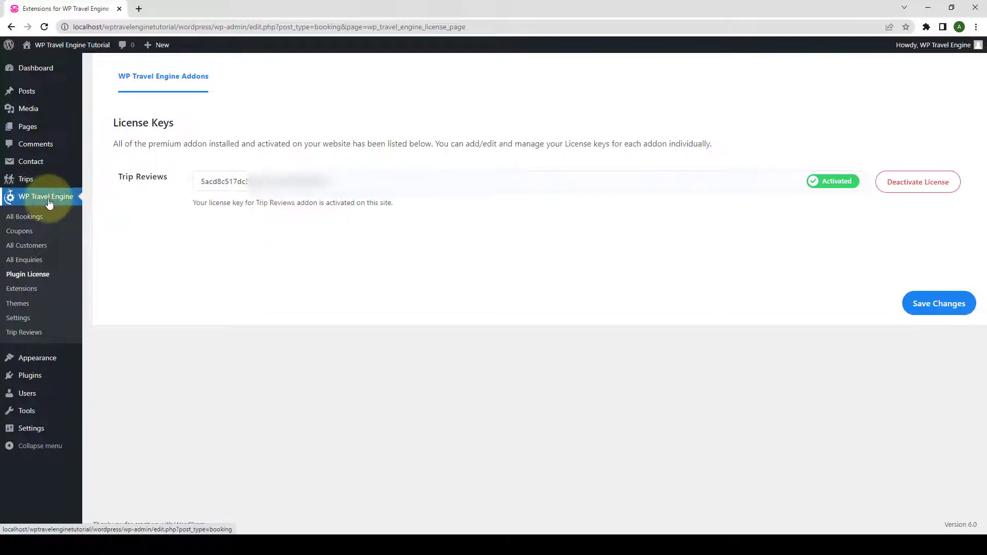
Open WP Travel Engine Settings > Extensions > Trip Reviews and scroll through its options.
left_click(28, 323)
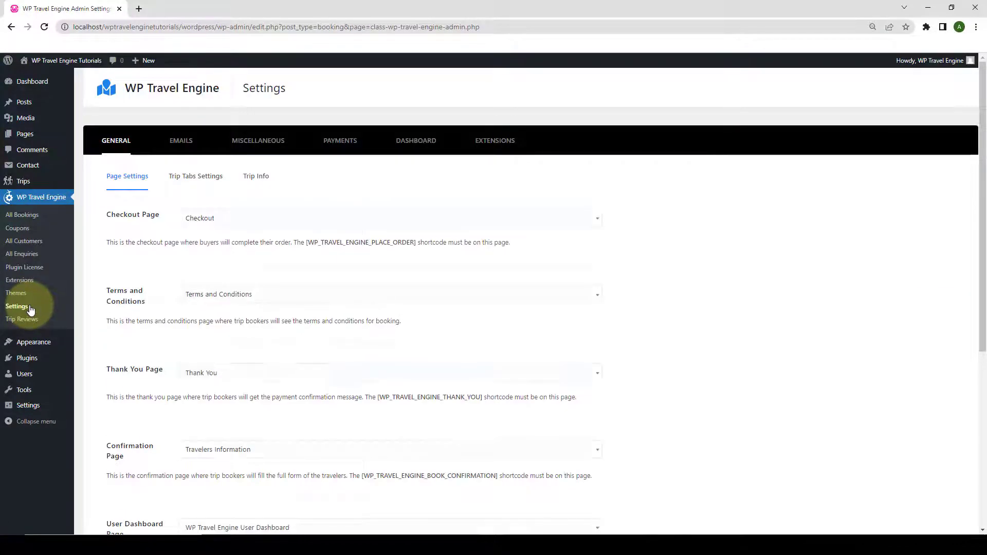
left_click(494, 143)
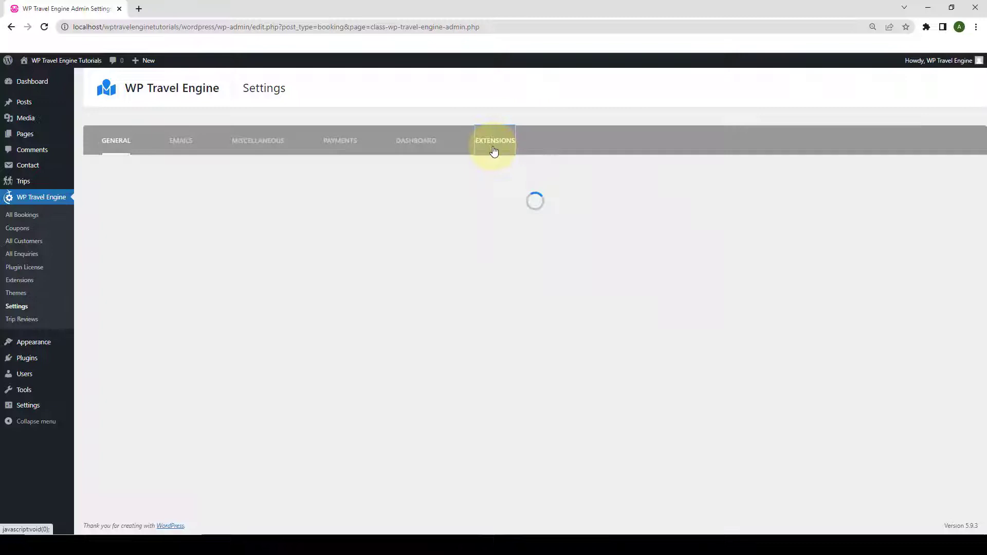
left_click(183, 186)
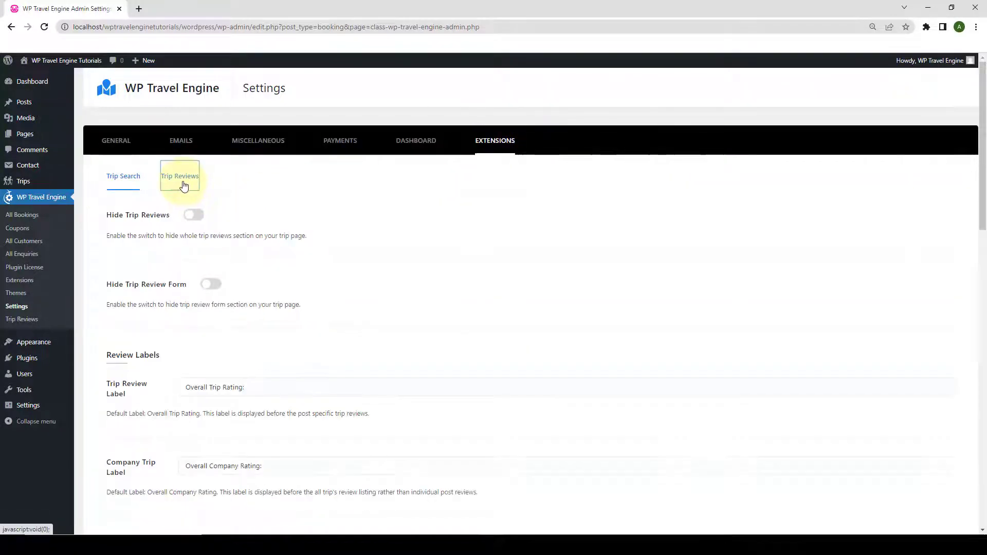
scroll(225, 315, "down", 6)
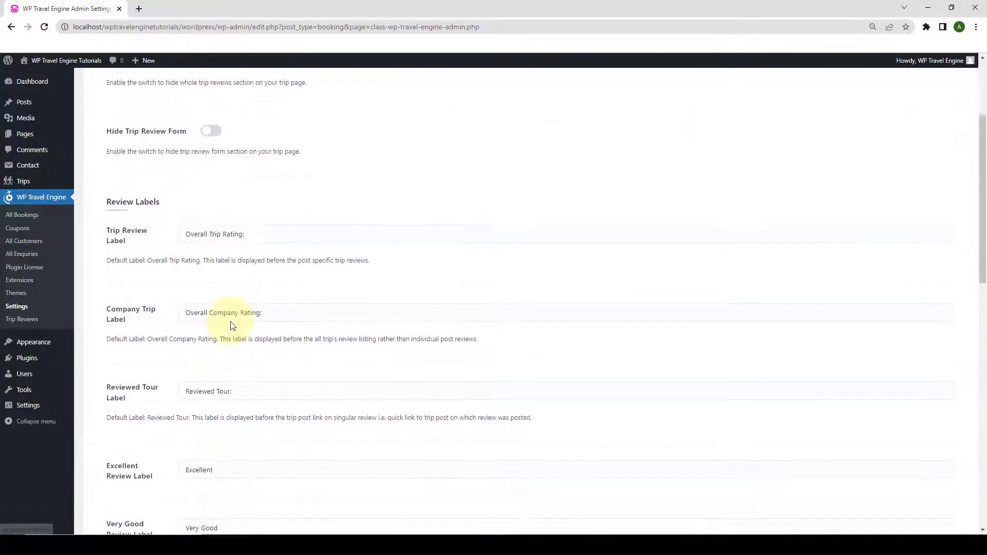
scroll(235, 362, "down", 6)
scroll(260, 415, "up", 6)
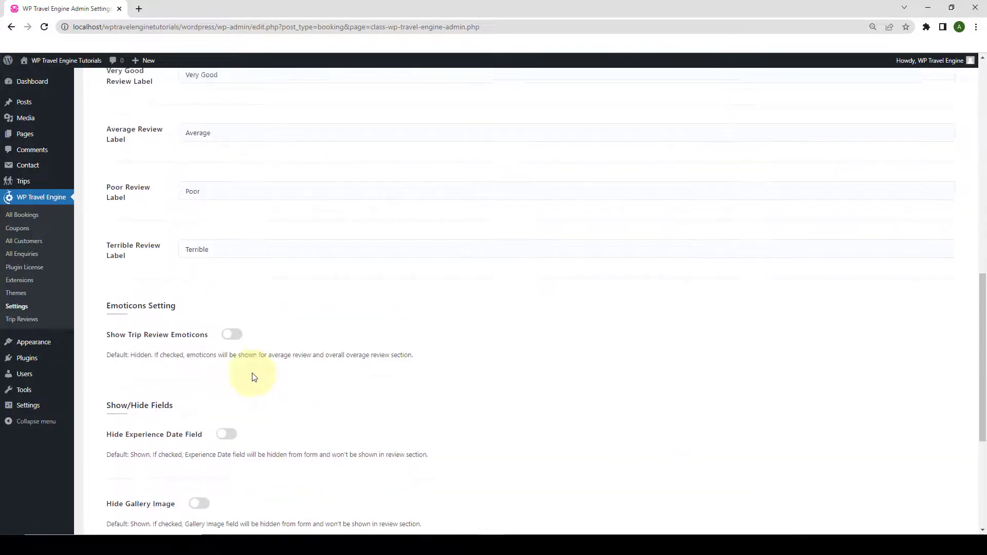
scroll(237, 334, "up", 6)
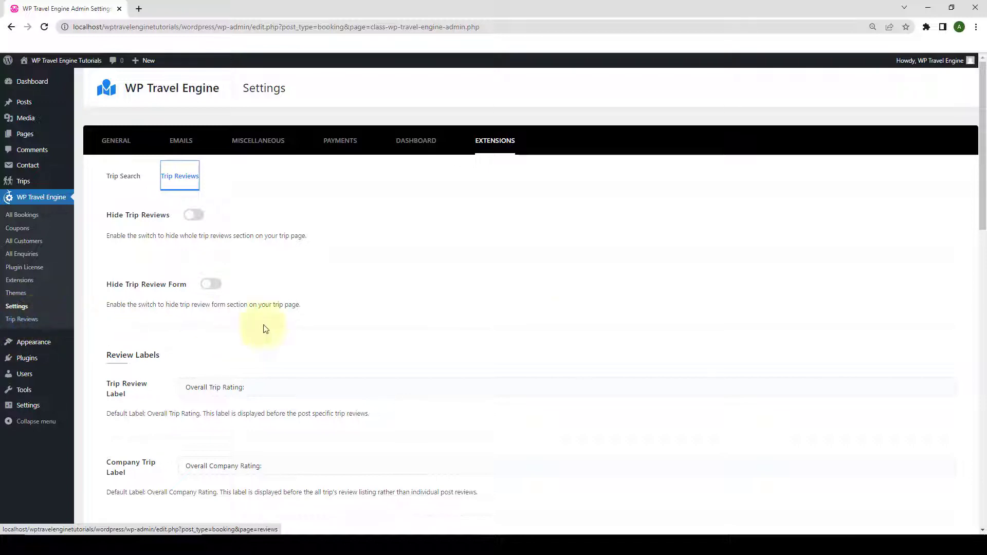
Load the local travel site's homepage in a new private browsing window.
left_click(977, 27)
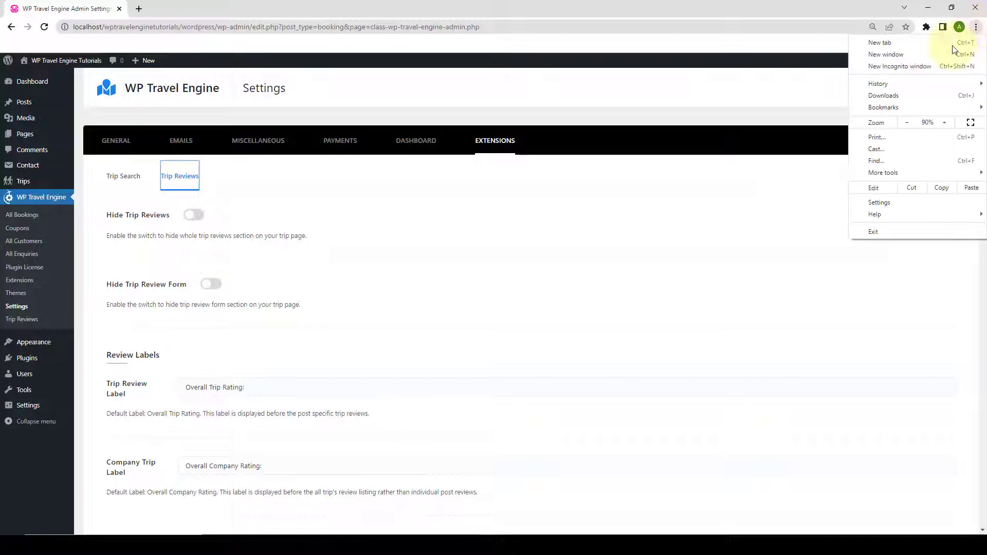
left_click(929, 64)
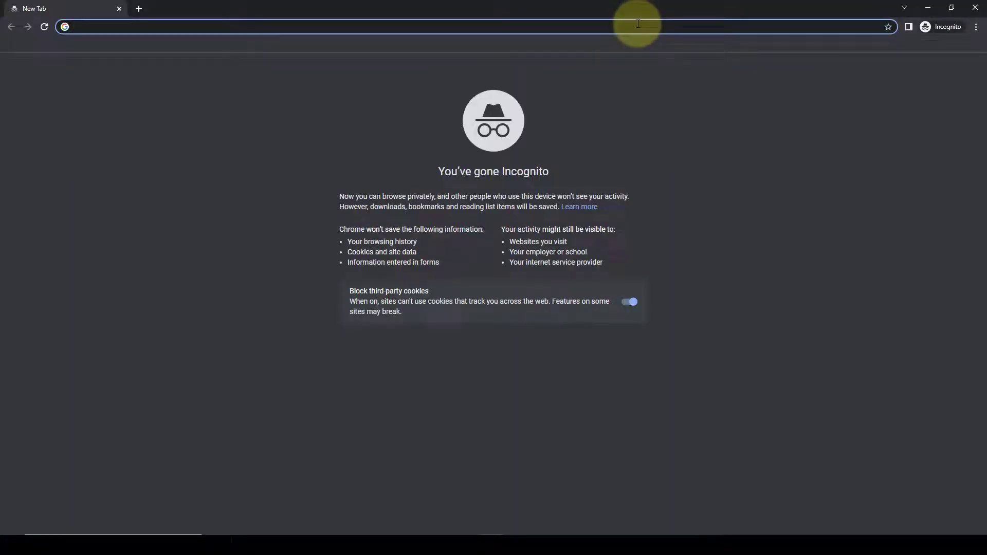
type("localhost/wptravelenginetutorials/wordpress/")
key("Return")
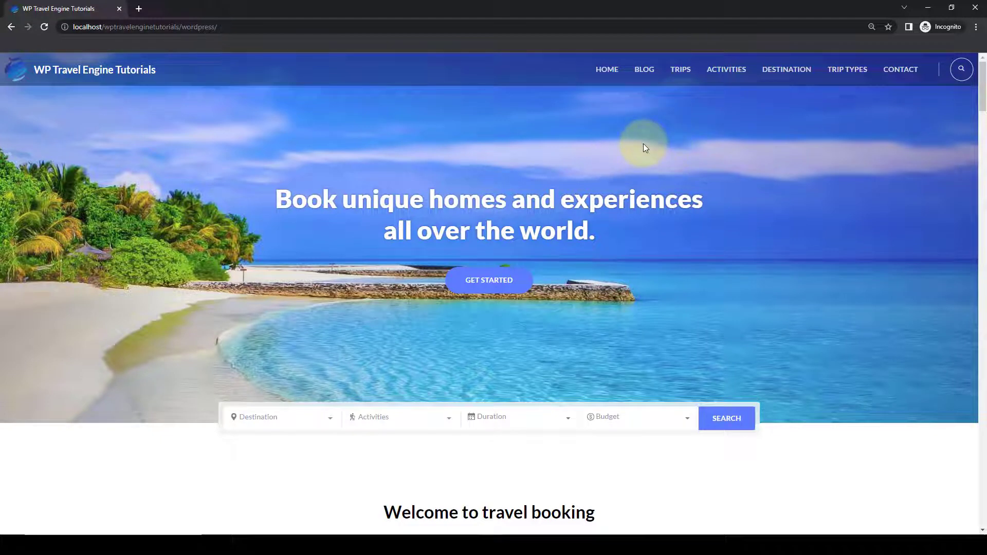
Open the Places to travel in november trip from the trip listing and scroll to its tabs.
left_click(687, 71)
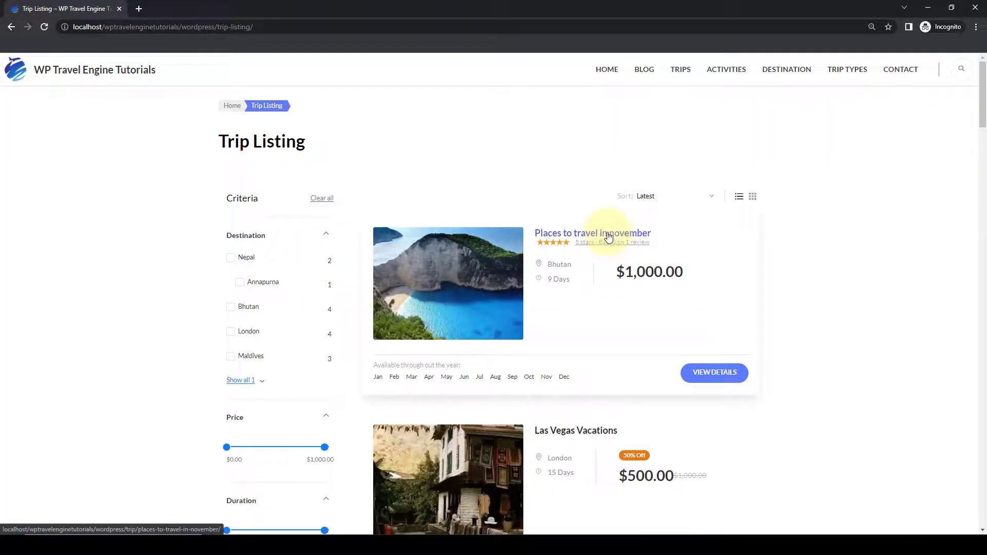
left_click(609, 236)
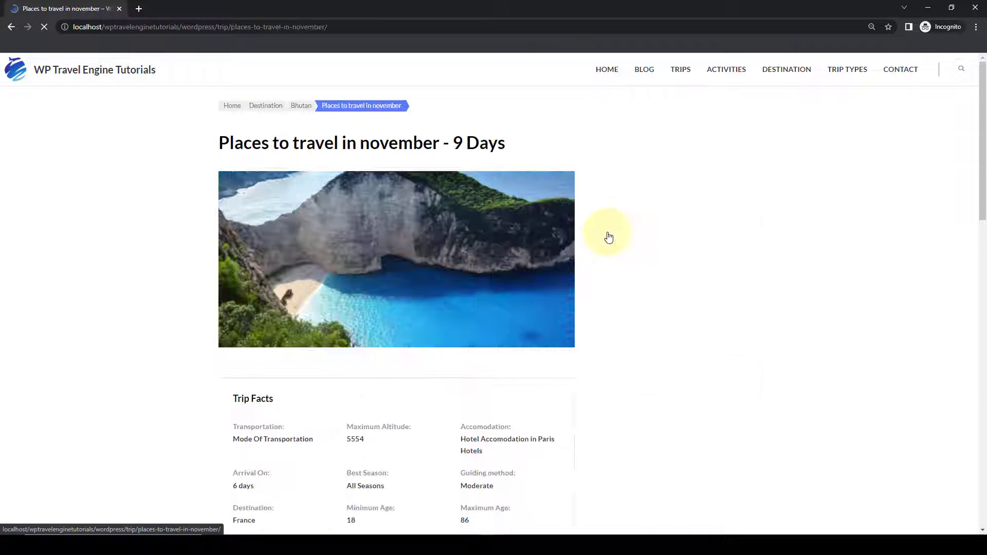
scroll(595, 223, "down", 9)
scroll(596, 224, "down", 6)
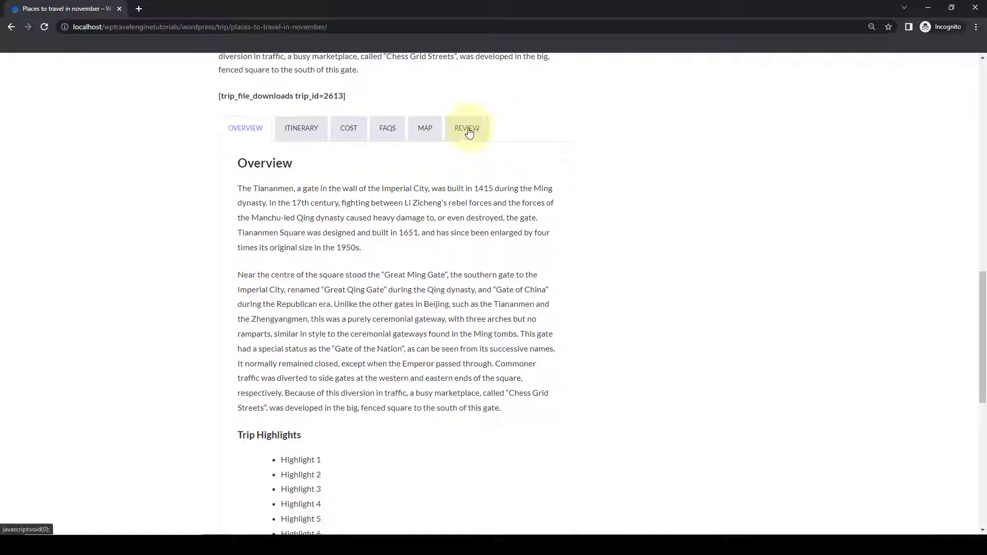
Rate the trip five stars, title it 'One of the best trips I have ever been to' and write the review text.
left_click(469, 133)
scroll(453, 246, "down", 6)
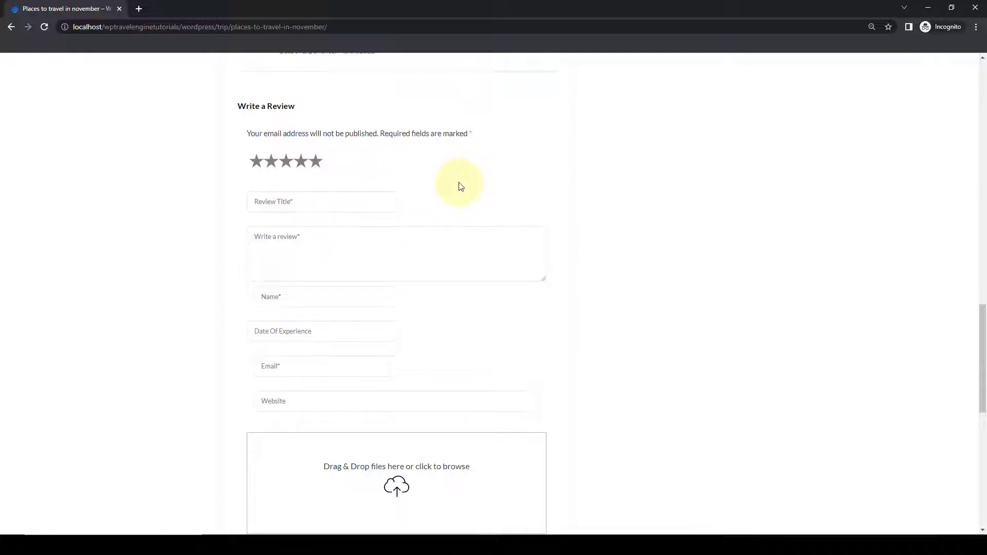
left_click(315, 161)
left_click(321, 201)
type("One")
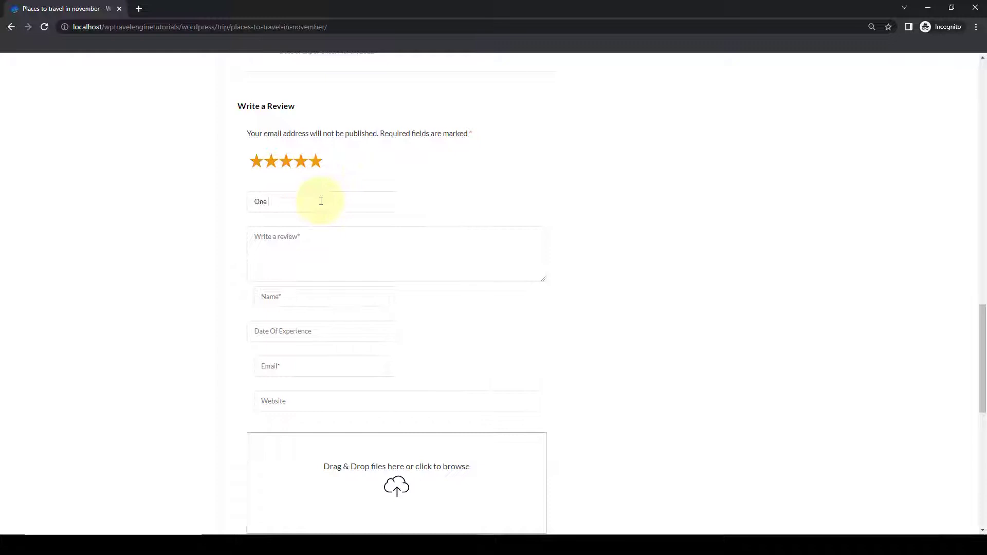
type(" of the best trips I have ever been to")
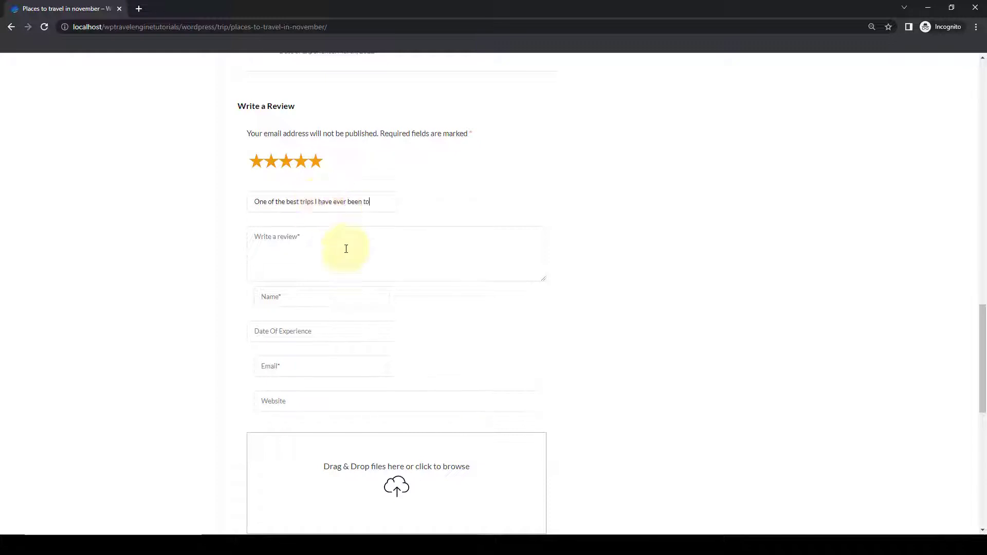
left_click(347, 256)
type("It was absolutely fun and the trip was well managed.")
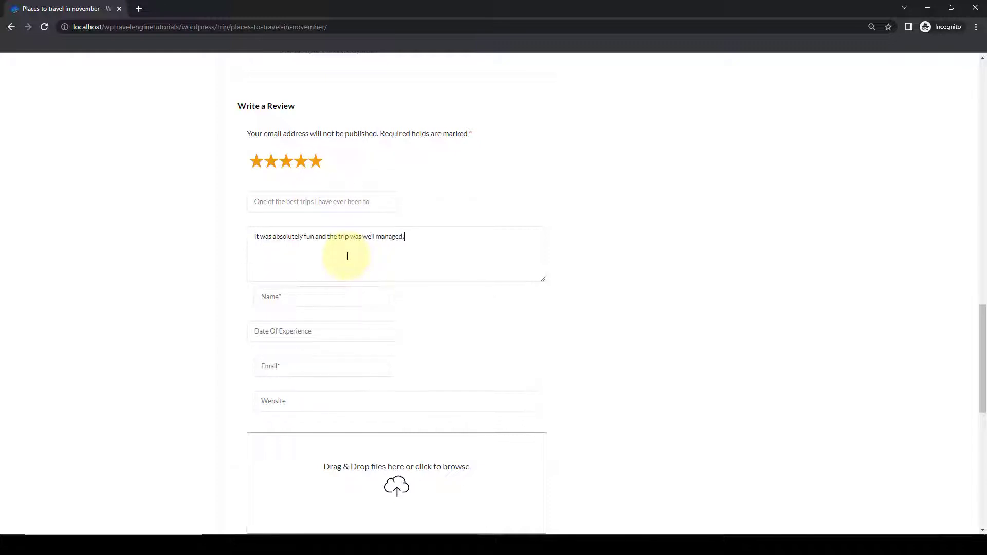
type(" The tour guide was humble and made us feel at ease all the time. De")
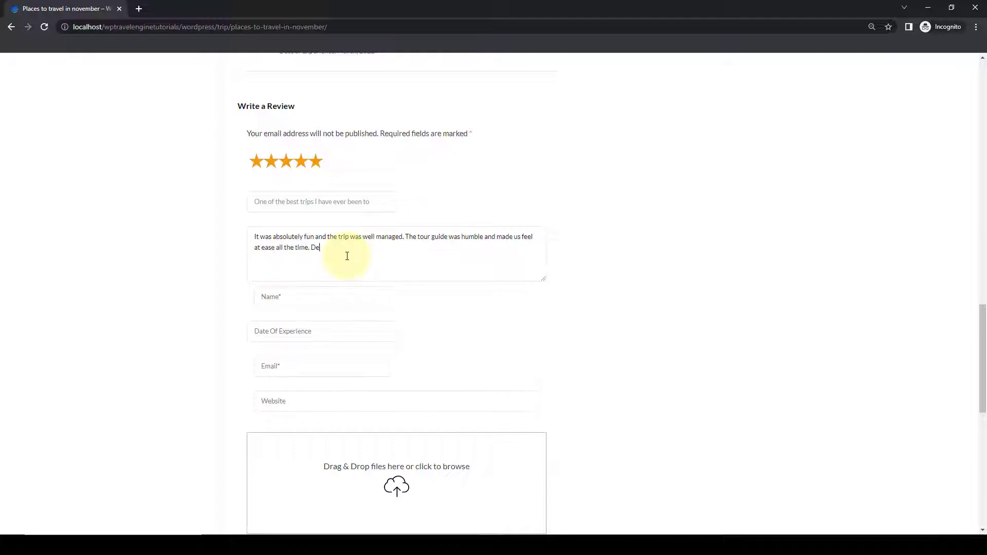
type("finitely recommended")
Enter the reviewer's name, experience date 2022-03-15 and the reviewer's e-mail.
left_click(316, 302)
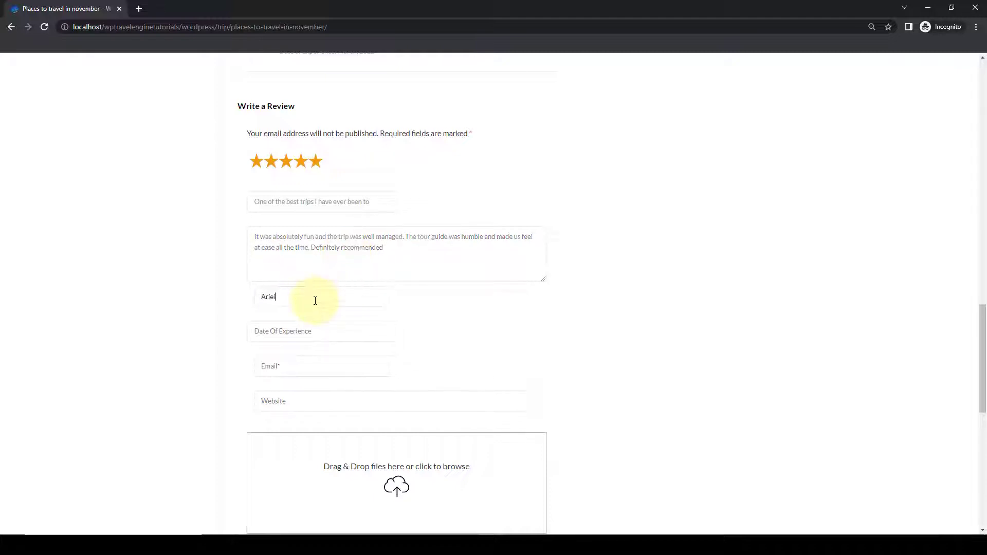
type("Joy")
left_click(288, 331)
left_click(311, 403)
left_click(289, 366)
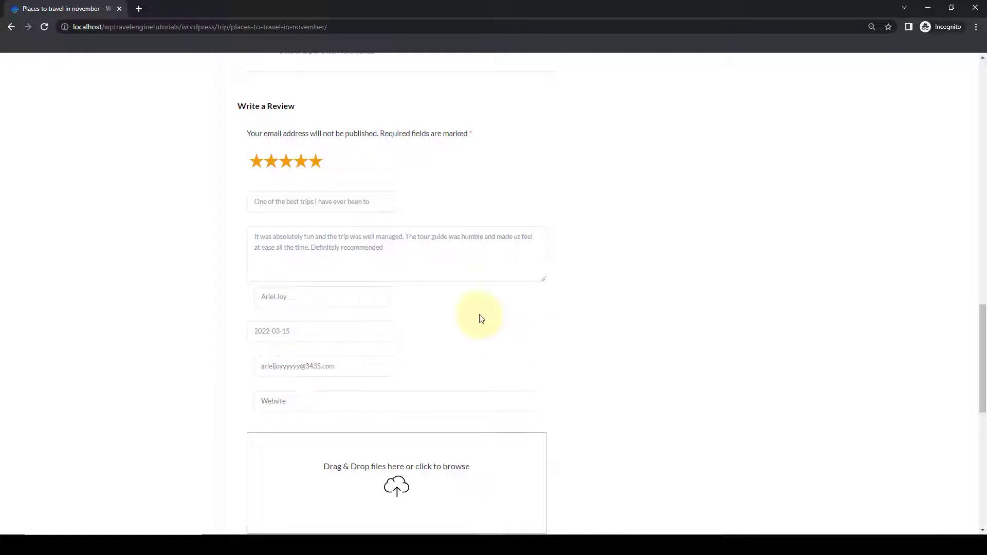
left_click(499, 364)
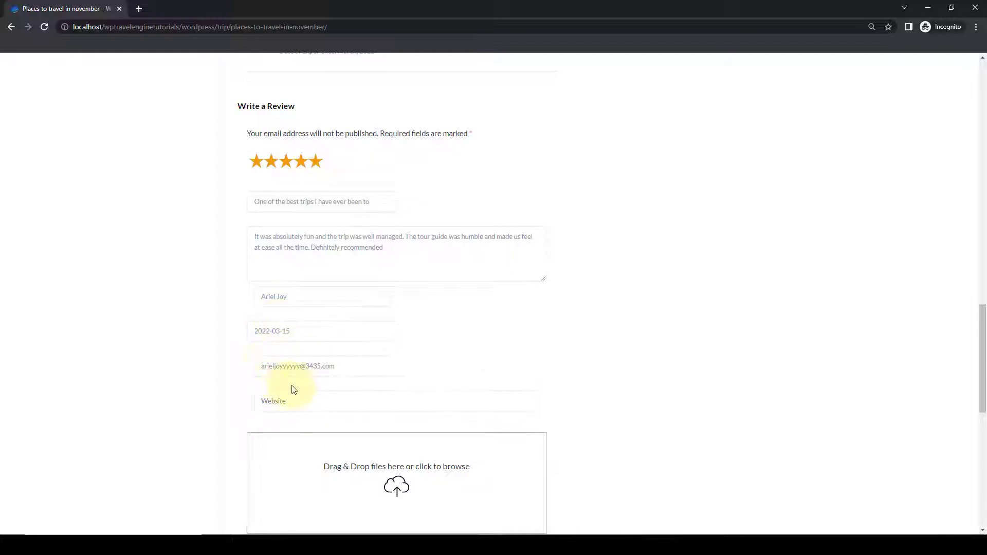
Submit the review and reopen the trip's Reviews section showing a blank form.
scroll(296, 389, "down", 1)
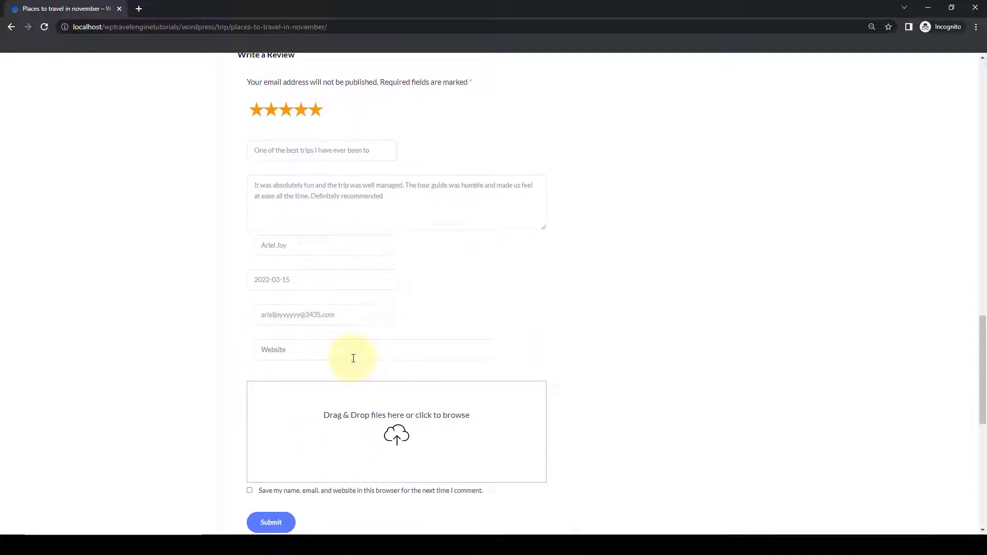
scroll(353, 358, "down", 1)
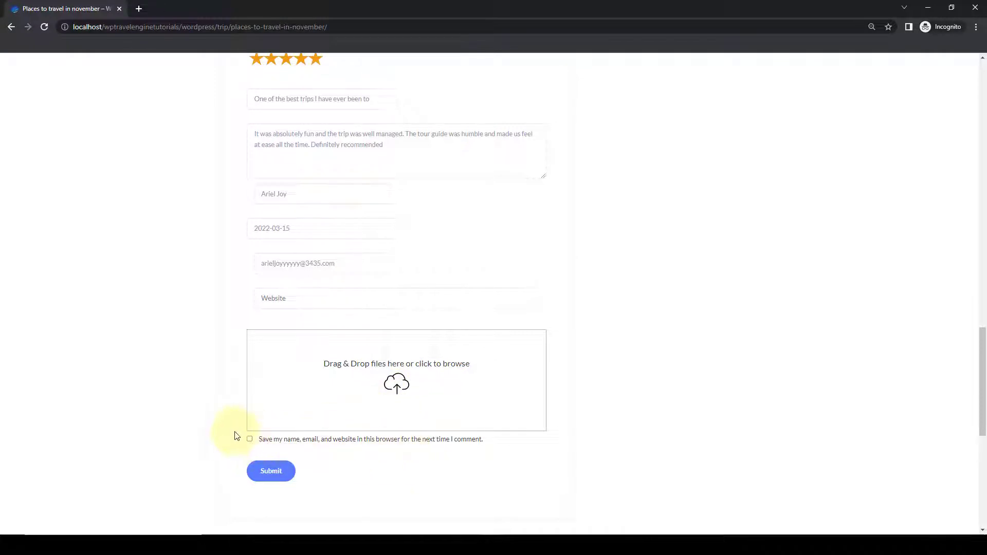
left_click(276, 477)
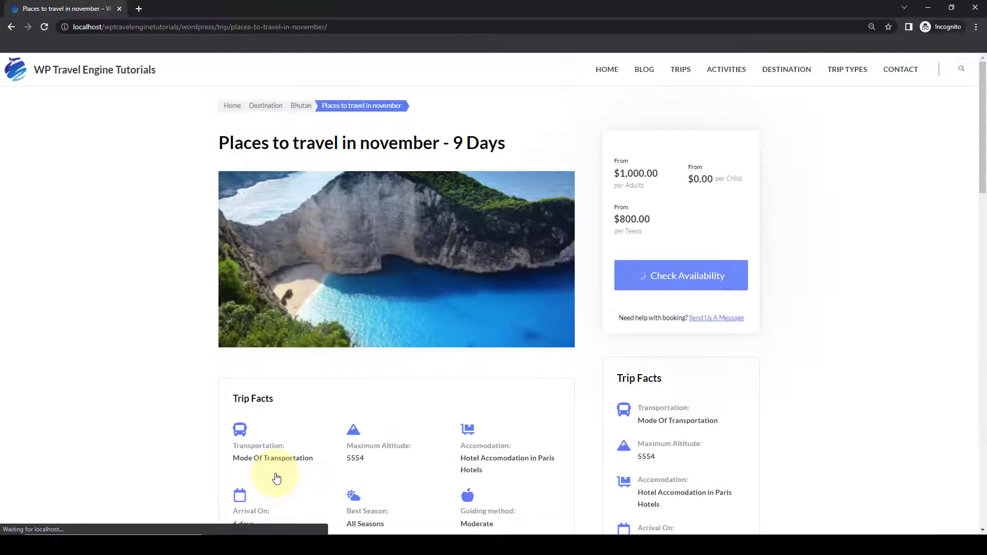
scroll(578, 235, "down", 5)
scroll(578, 235, "down", 10)
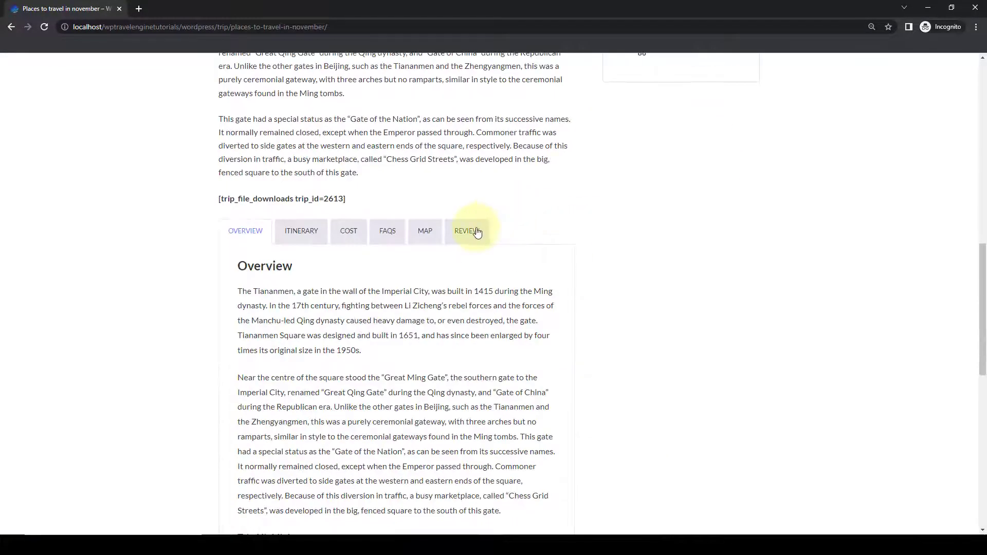
left_click(470, 230)
scroll(477, 232, "down", 7)
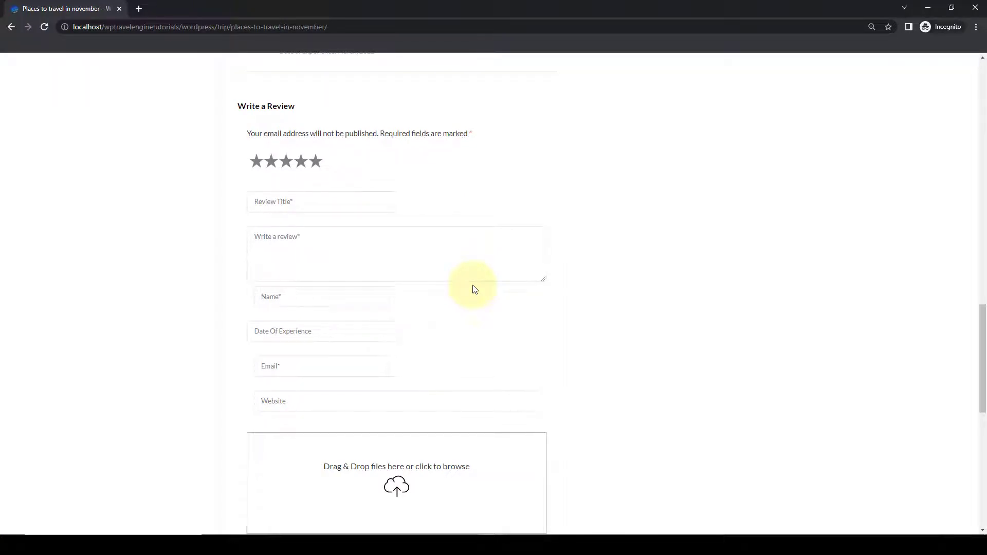
Approve the 'One of the best trips I have ever been to' review in the admin Trip Reviews list.
left_click(928, 7)
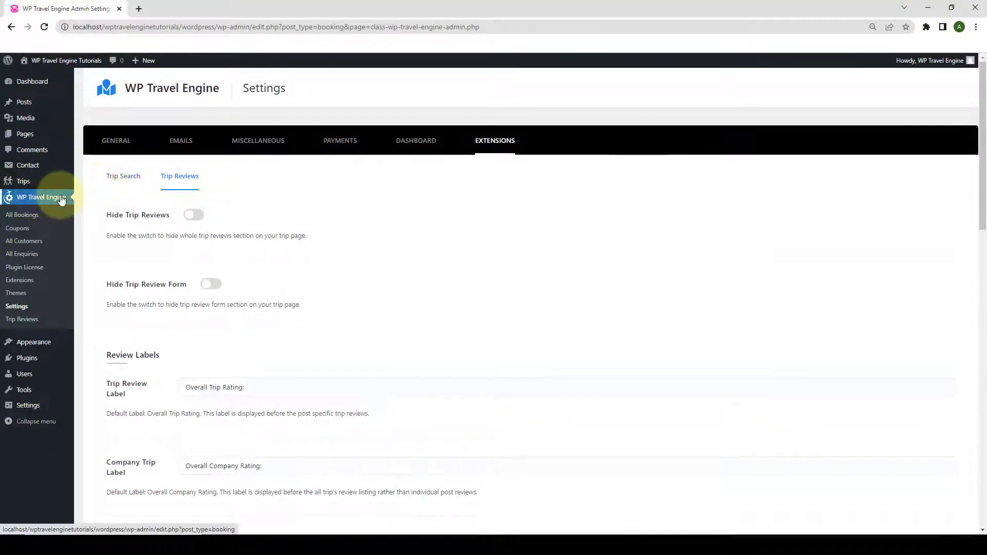
left_click(23, 320)
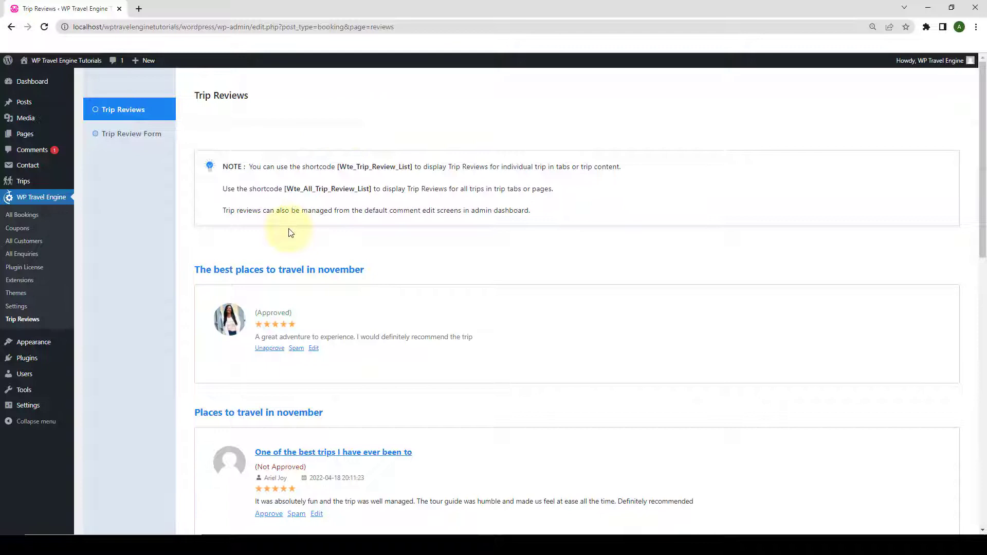
scroll(291, 232, "down", 5)
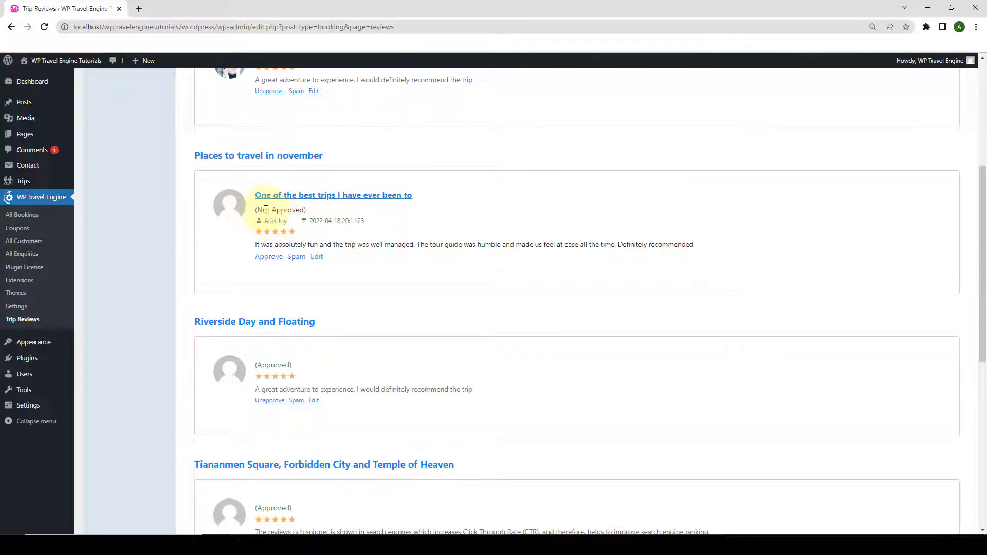
left_click(270, 257)
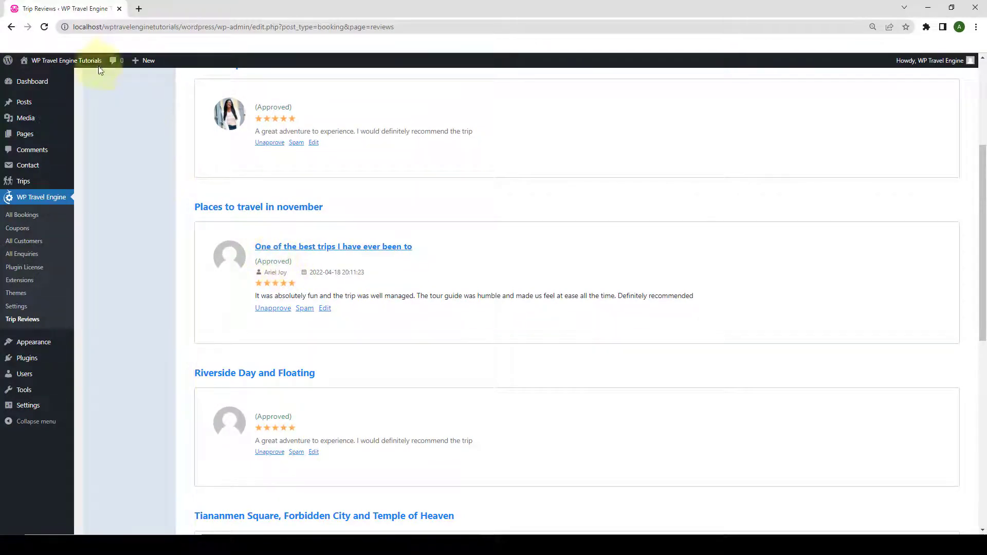
Open the live site in a new browser tab from Visit Site.
mouse_move(77, 64)
right_click(39, 77)
left_click(73, 87)
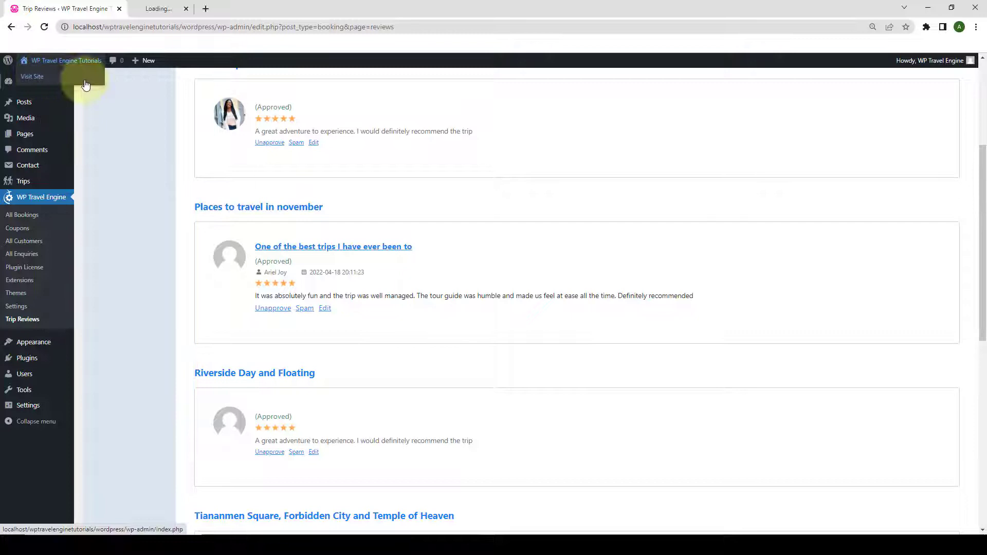
left_click(154, 8)
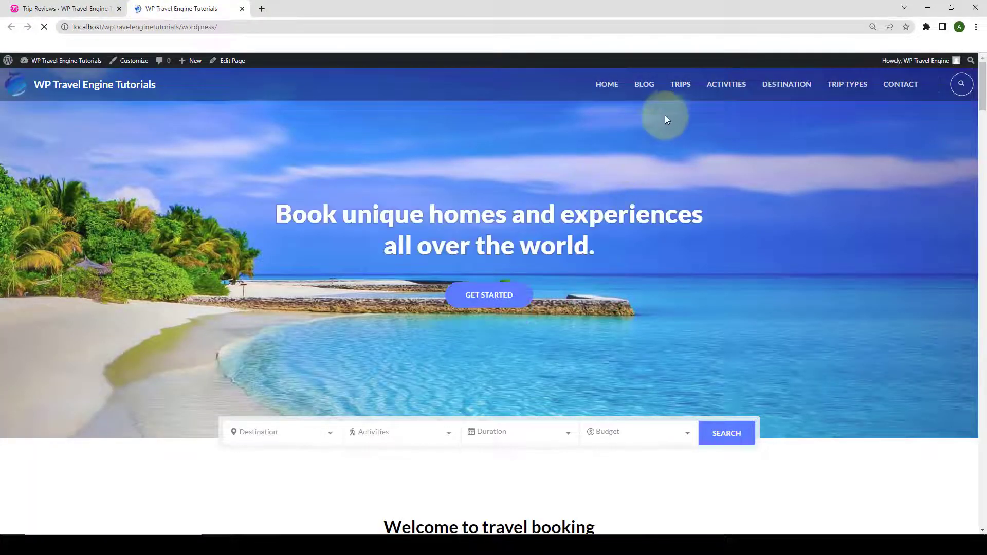
Open the Places to travel in november trip's REVIEW tab, now listing 2 reviews.
left_click(681, 87)
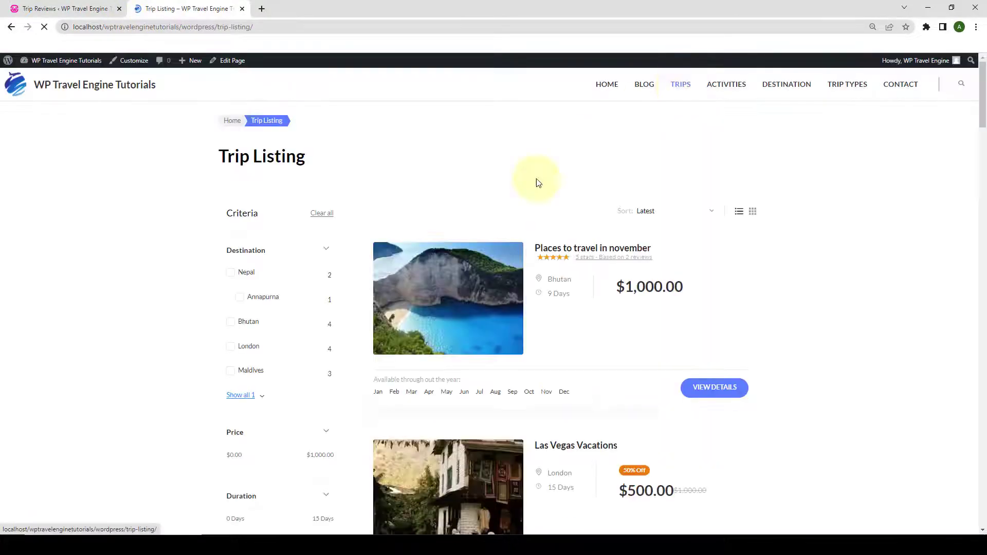
left_click(566, 249)
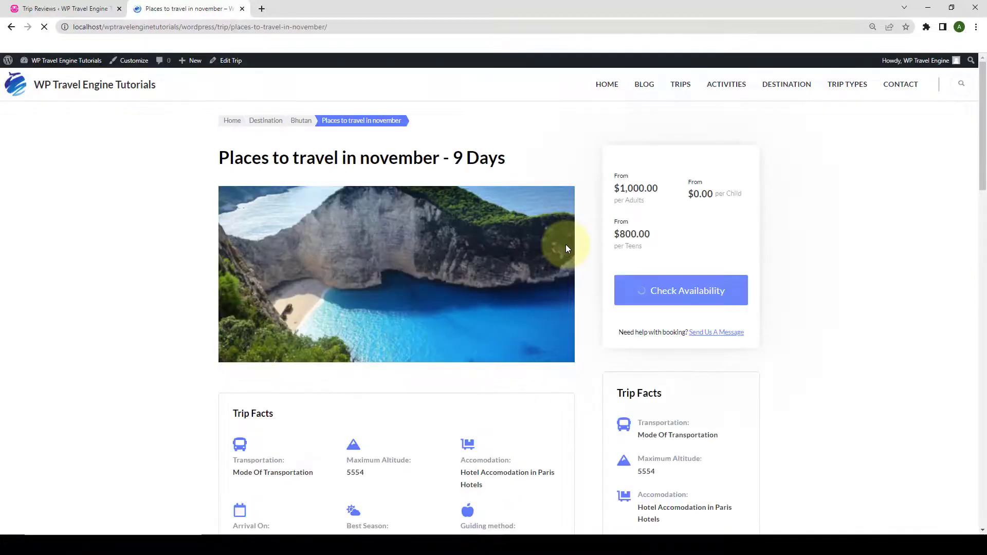
scroll(567, 248, "down", 15)
scroll(568, 249, "up", 1)
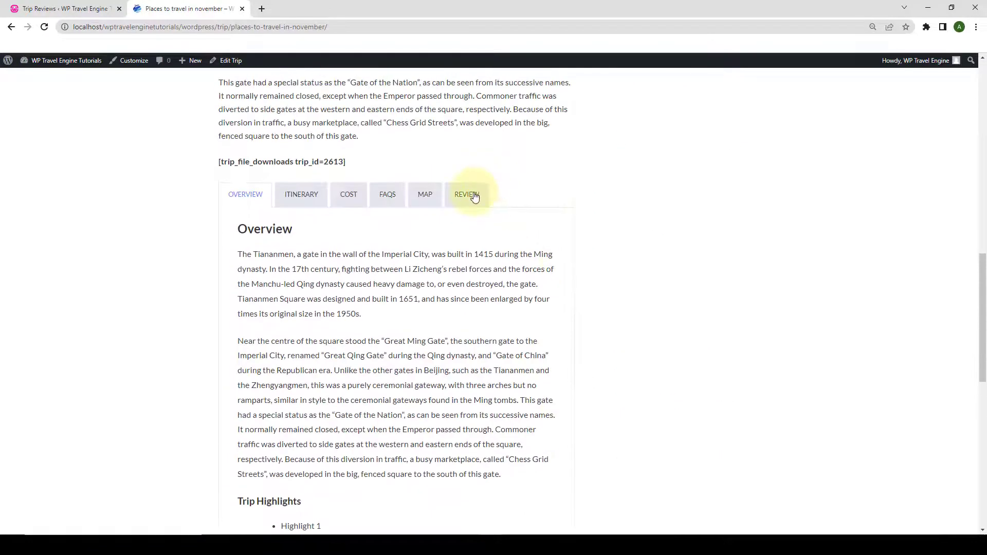
left_click(469, 192)
scroll(418, 275, "down", 3)
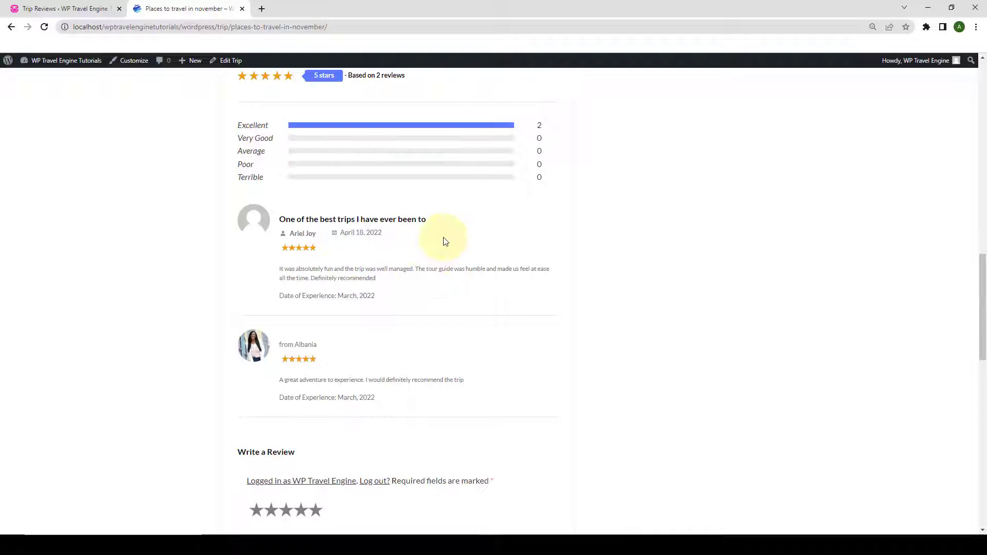
Open the Edit Comment page for the 'One of the best trips I have ever been to' review.
left_click(65, 9)
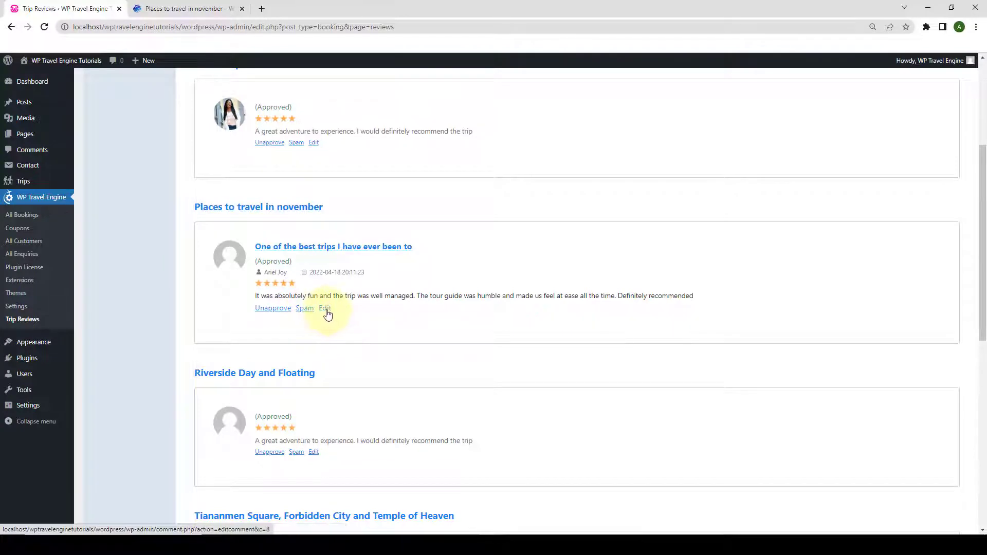
left_click(328, 310)
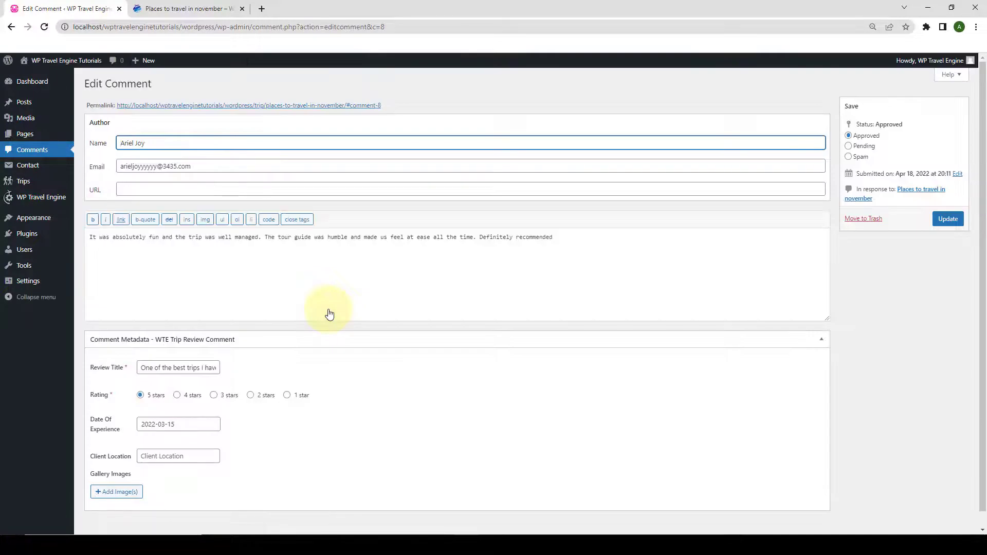
scroll(349, 370, "down", 1)
scroll(367, 417, "up", 1)
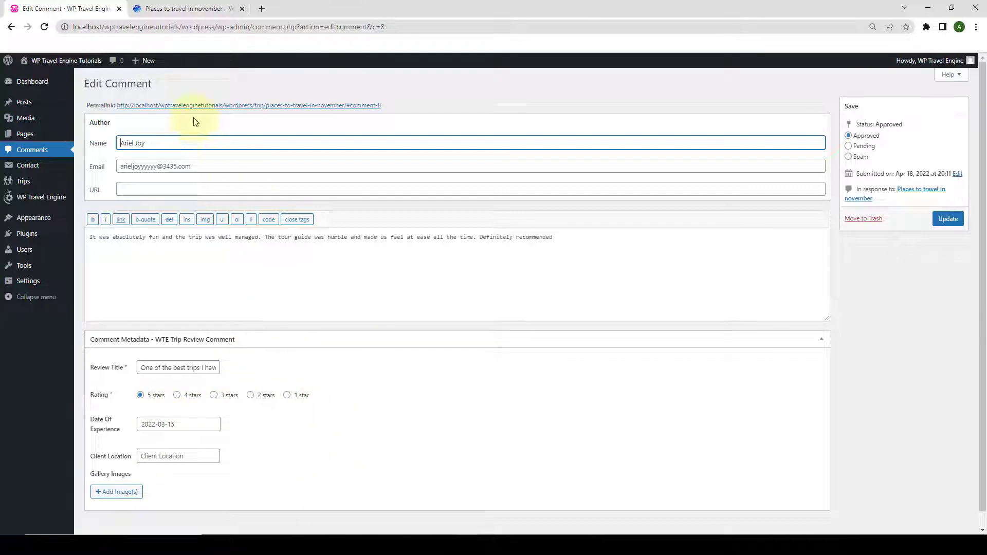
left_click(12, 27)
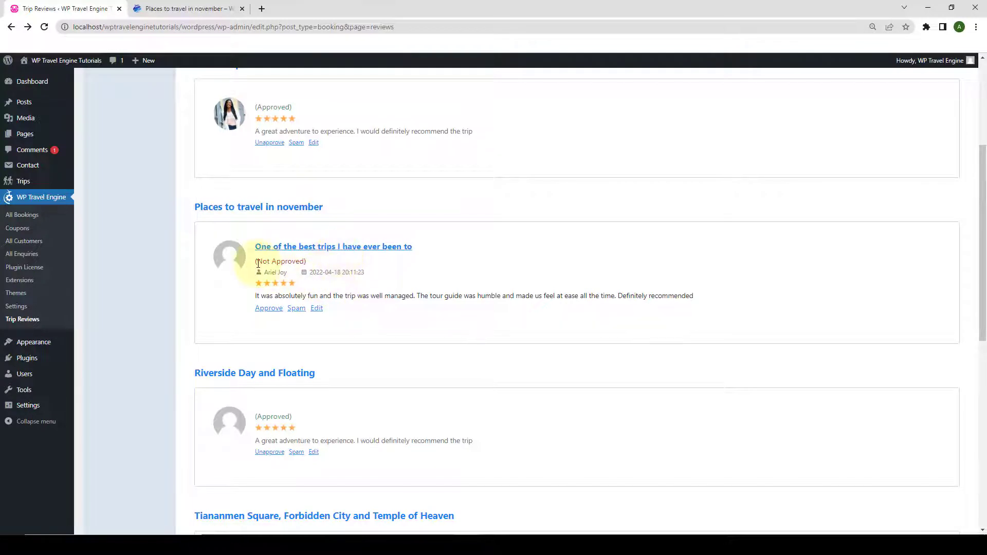
left_click(271, 310)
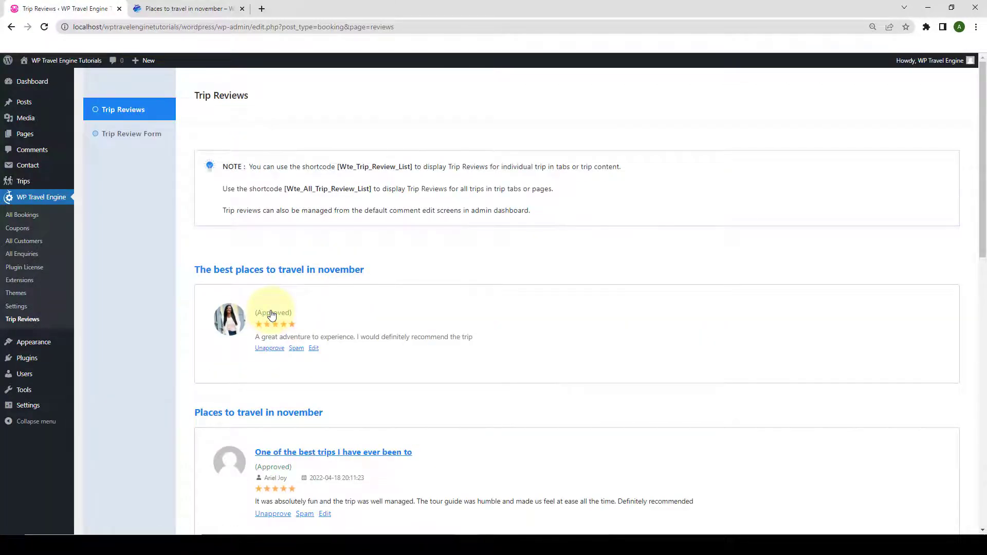
scroll(271, 315, "down", 1)
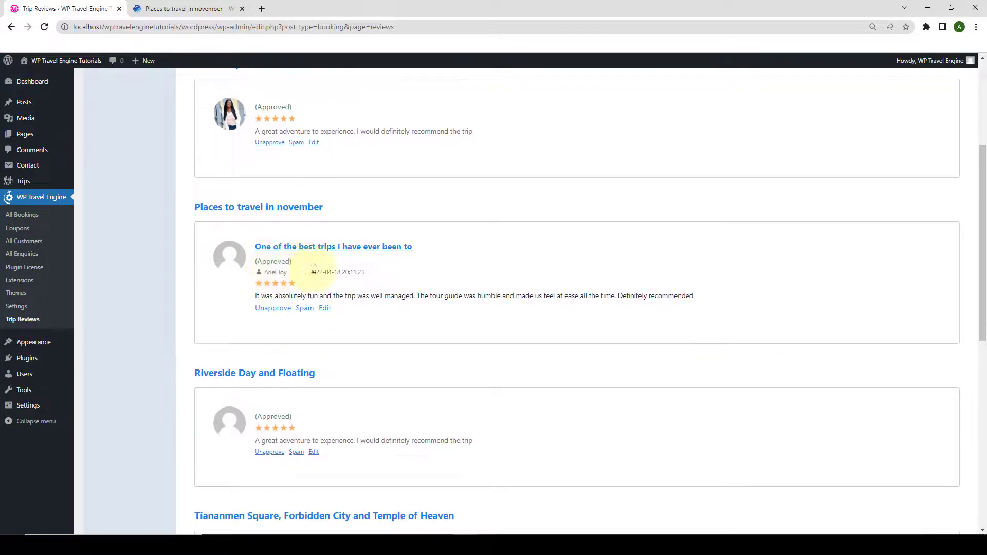
scroll(312, 268, "up", 4)
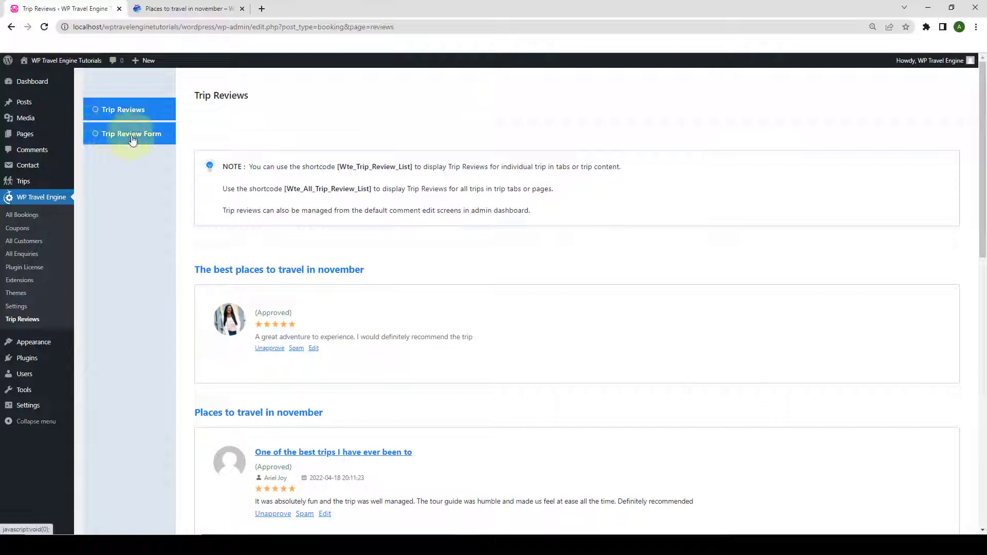
left_click(133, 138)
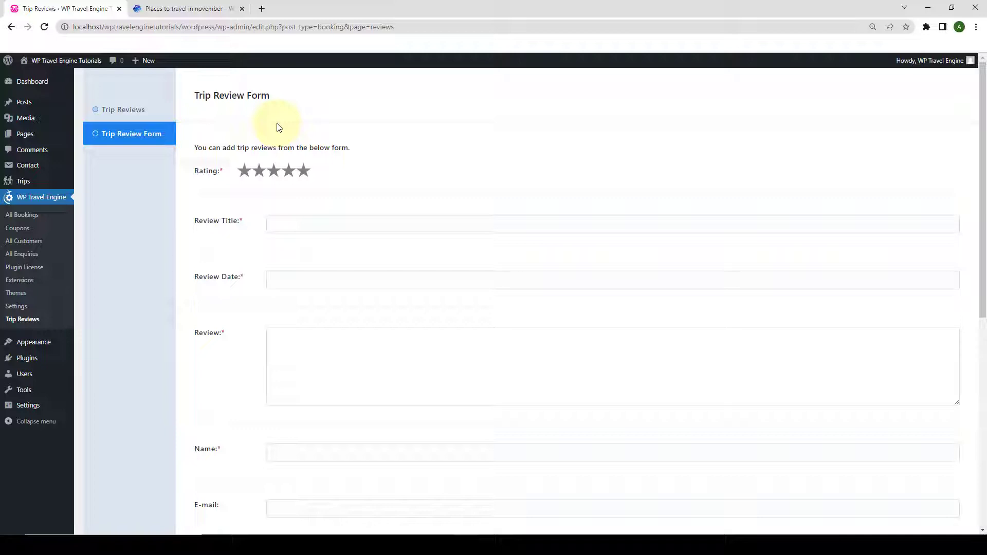
scroll(276, 128, "down", 1)
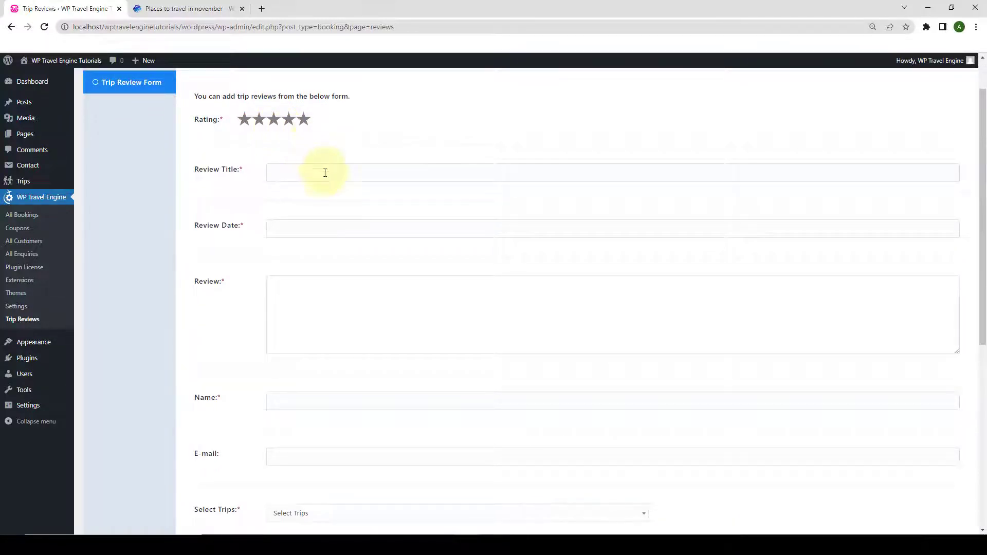
scroll(346, 265, "down", 2)
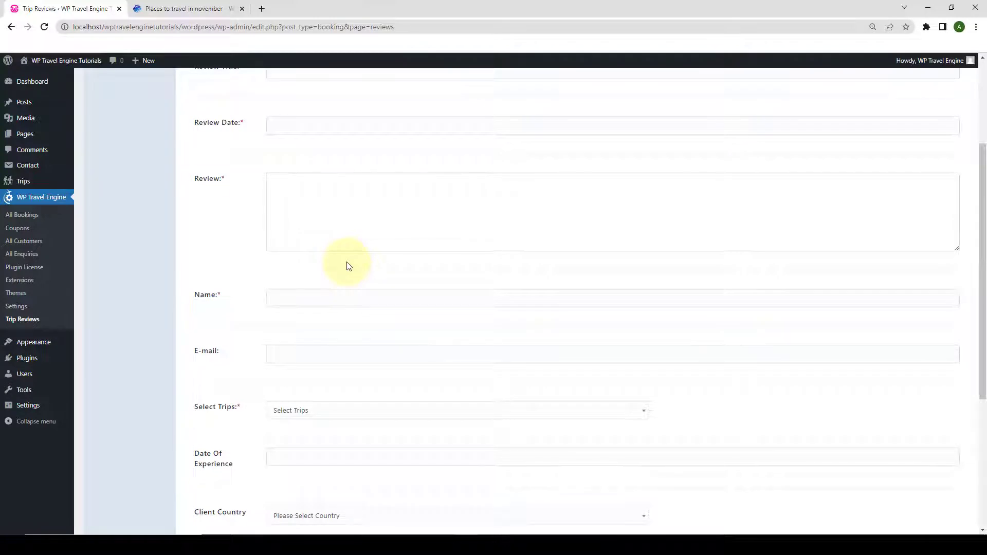
scroll(348, 273, "down", 3)
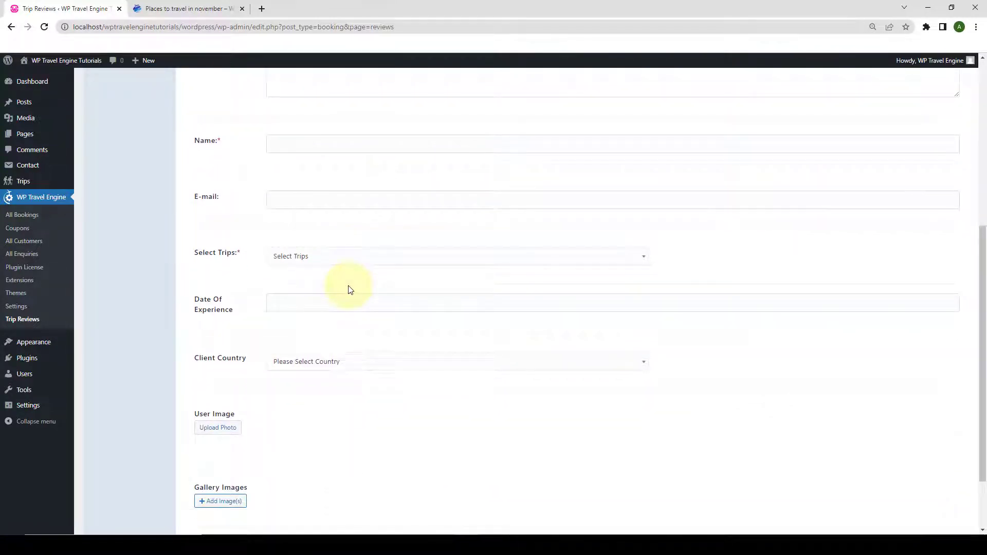
scroll(348, 289, "down", 1)
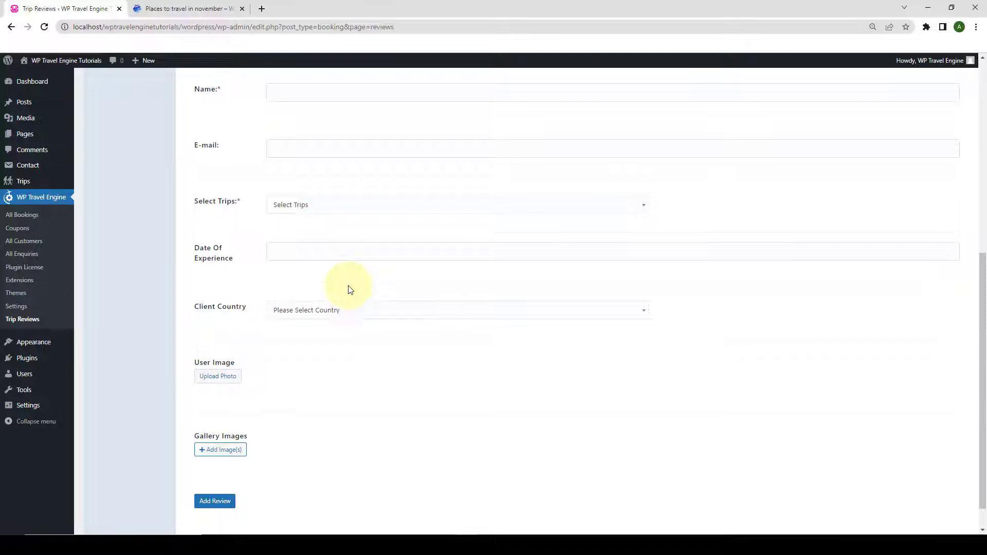
scroll(348, 288, "up", 7)
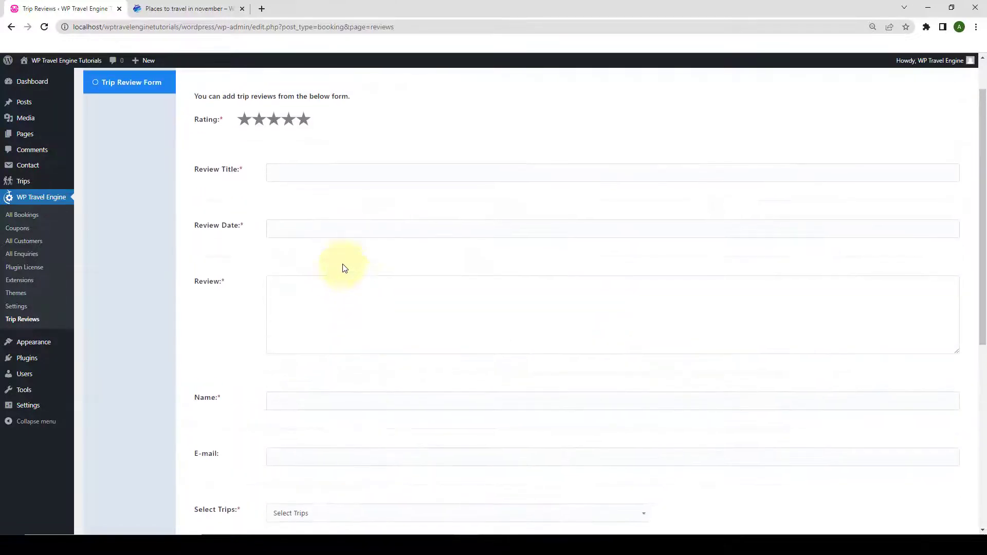
scroll(302, 375, "down", 6)
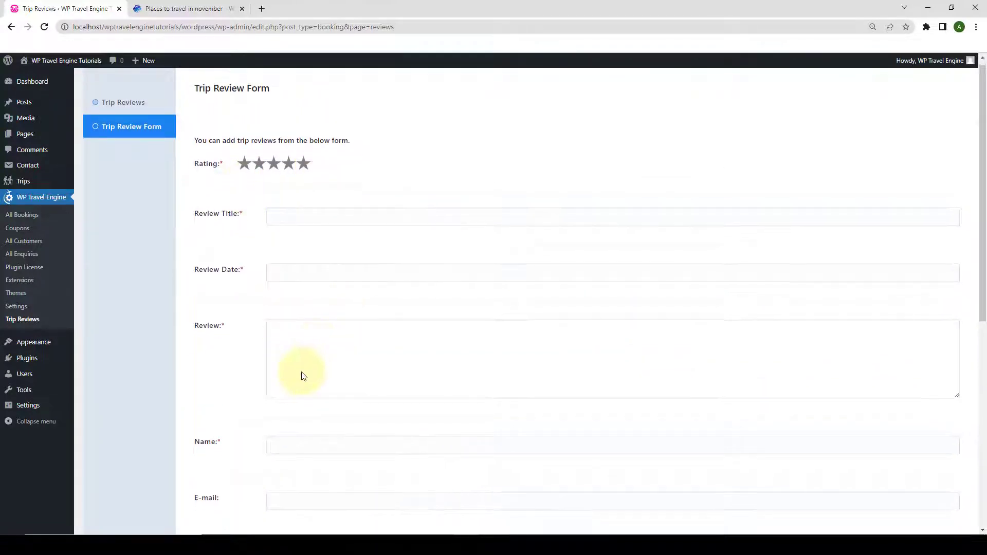
scroll(300, 396, "down", 2)
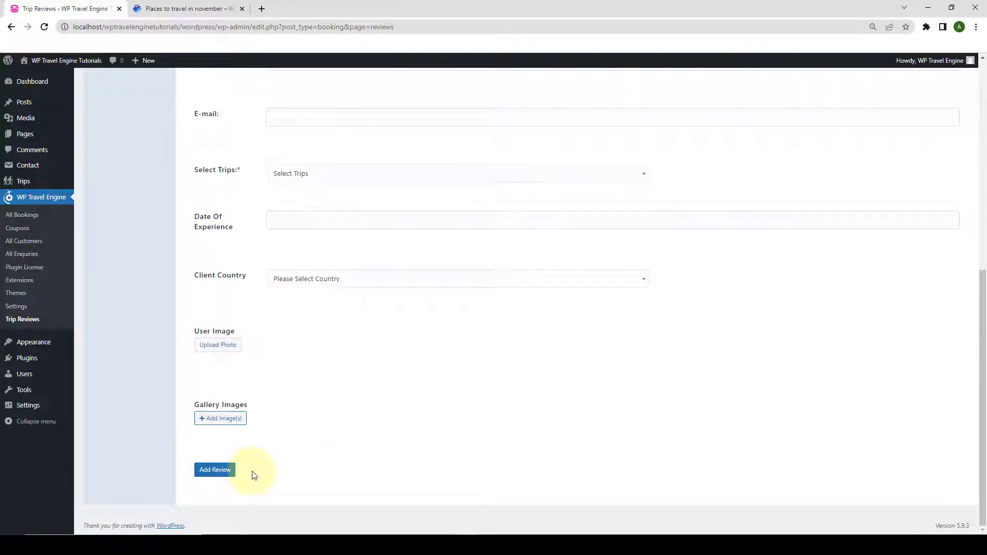
scroll(282, 399, "up", 8)
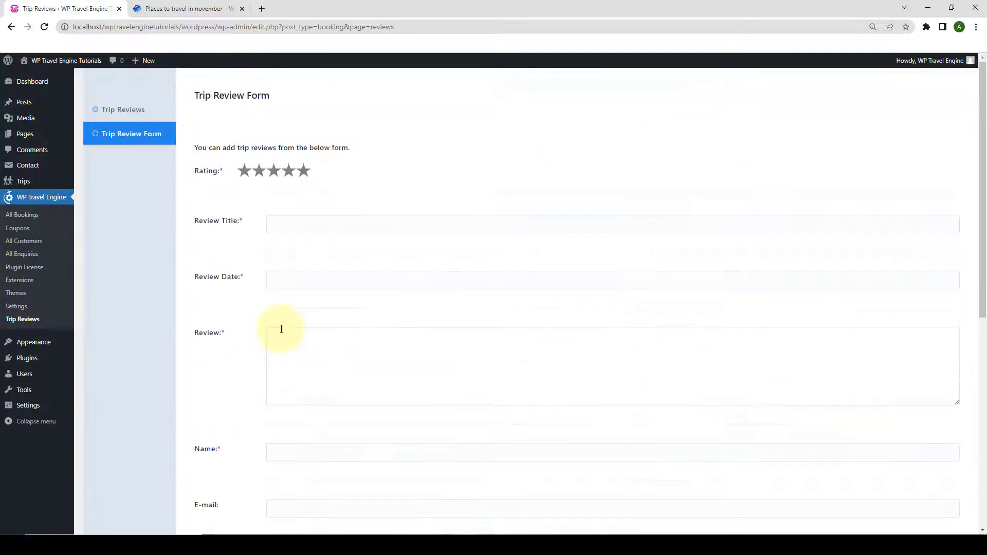
left_click(153, 110)
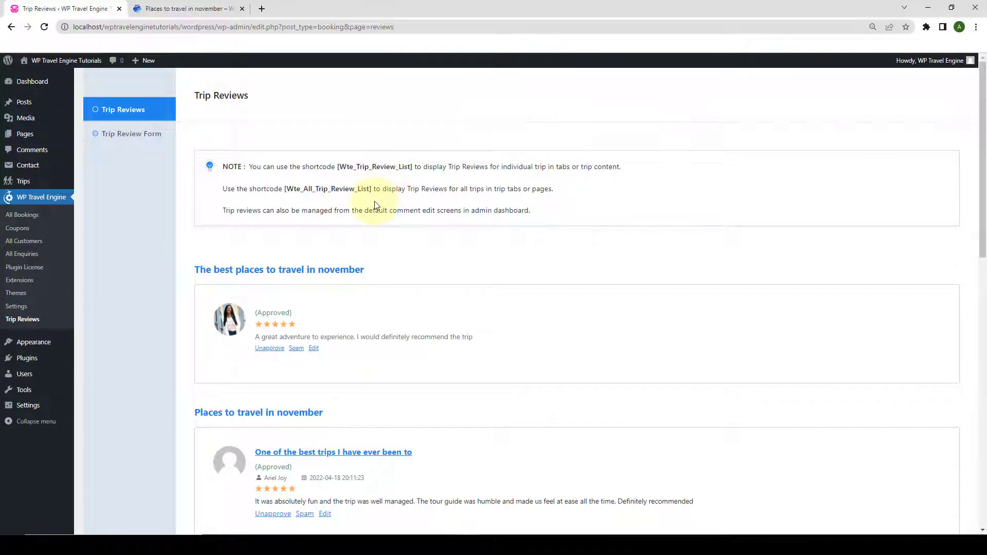
Copy the [Wte_All_Trip_Review_List] shortcode from the note to the clipboard.
scroll(388, 292, "down", 5)
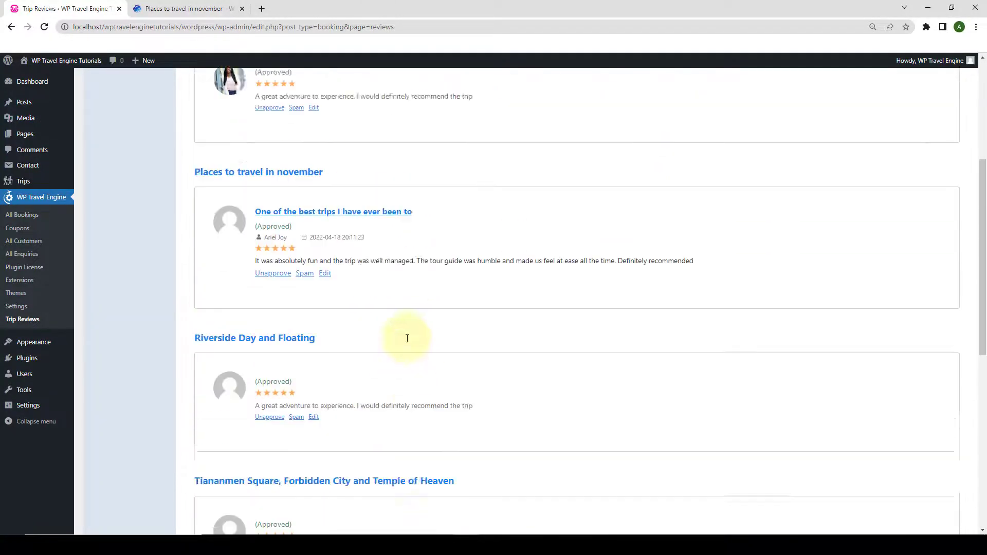
scroll(407, 338, "up", 5)
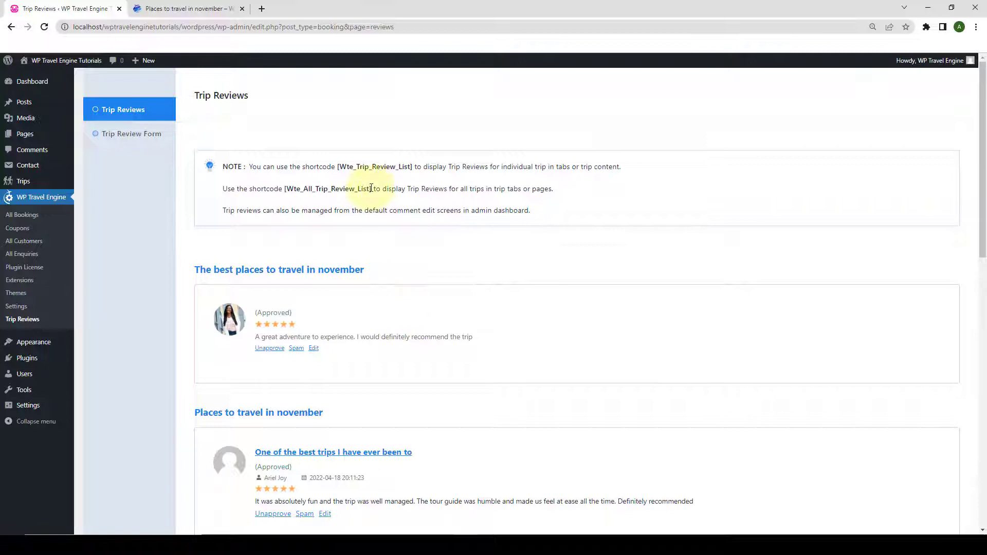
left_click_drag(373, 191, 284, 189)
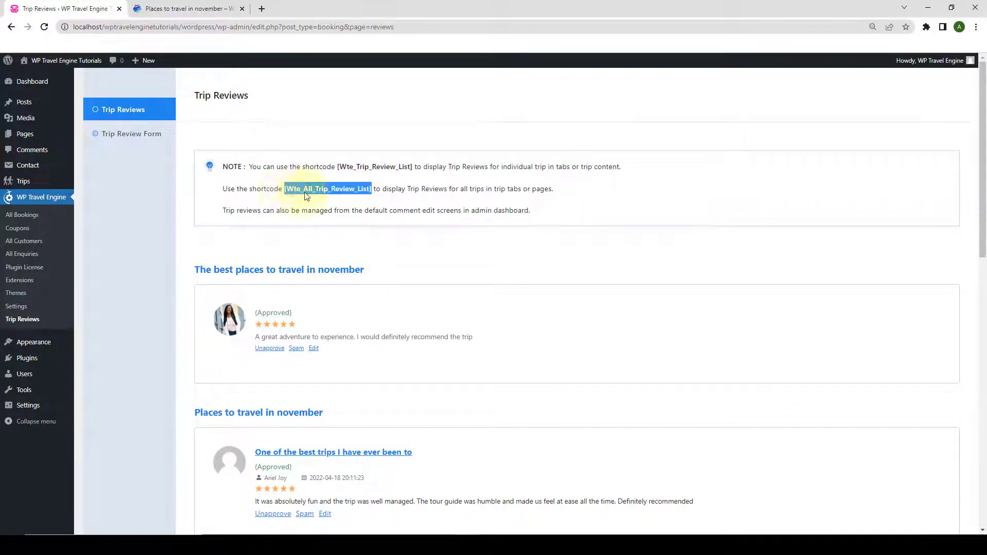
right_click(351, 190)
left_click(352, 190)
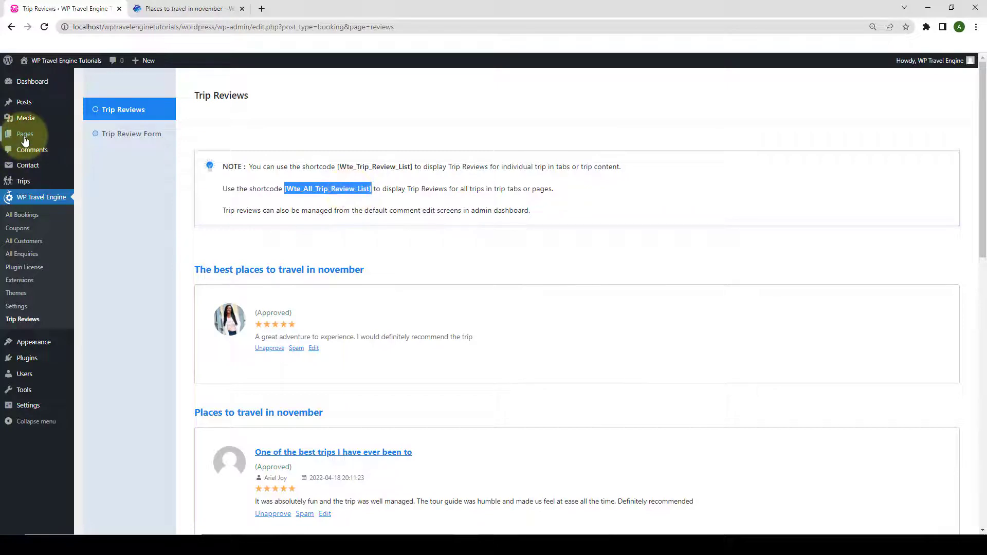
mouse_move(67, 136)
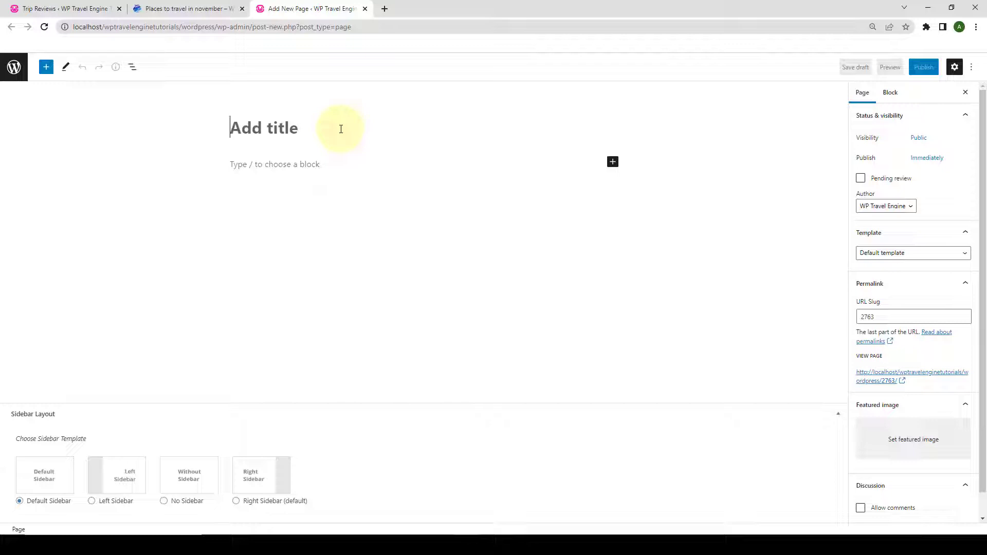
Publish a page titled 'Trip Review' containing the pasted [Wte_All_Trip_Review_List] shortcode.
type("Trip Review")
left_click(326, 165)
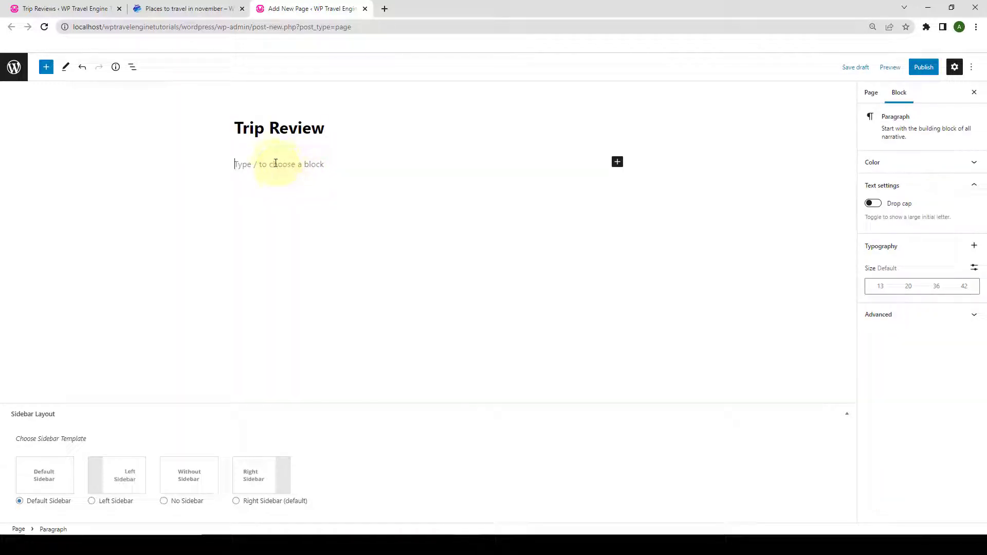
key("ctrl+v")
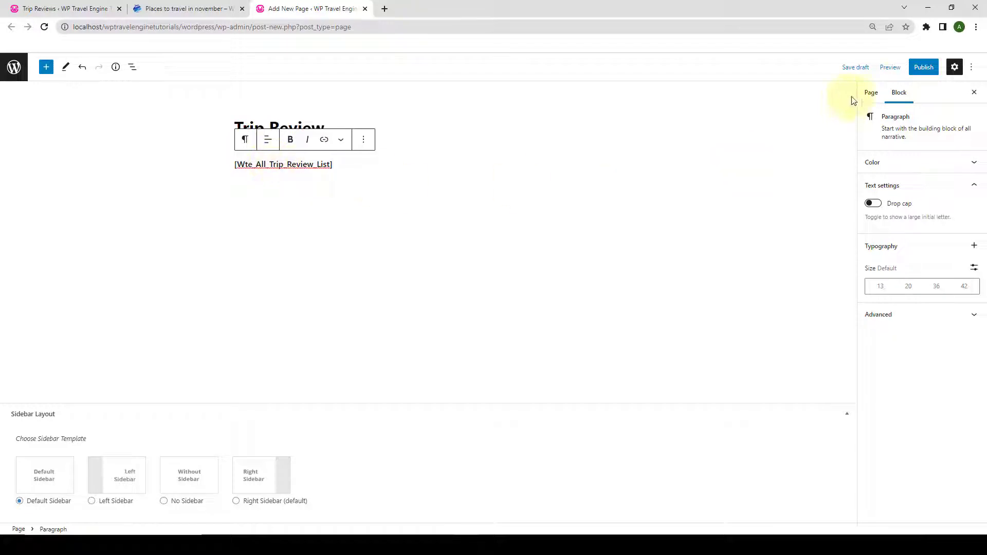
left_click(918, 69)
left_click(917, 73)
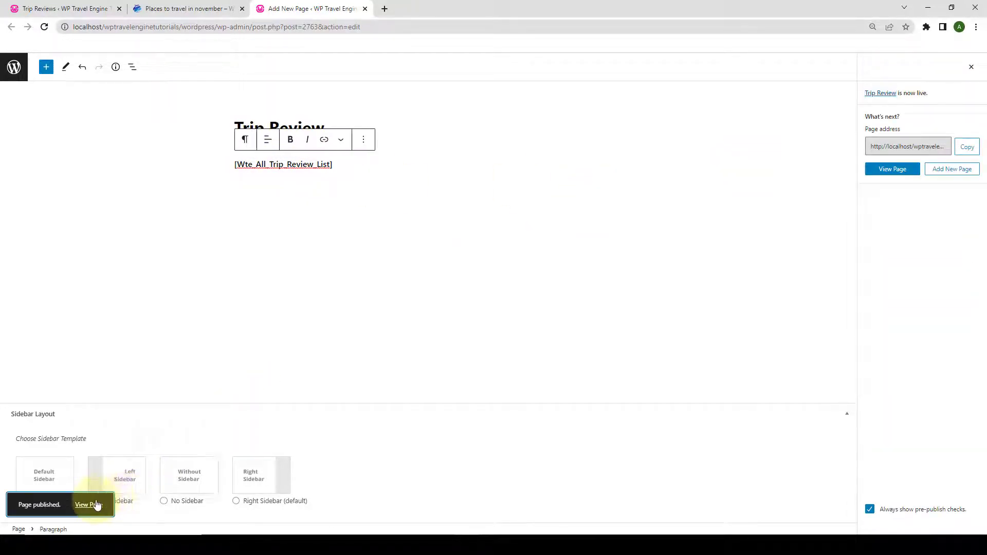
Open the published Trip Review page in a new tab.
right_click(97, 502)
right_click(95, 505)
right_click(95, 505)
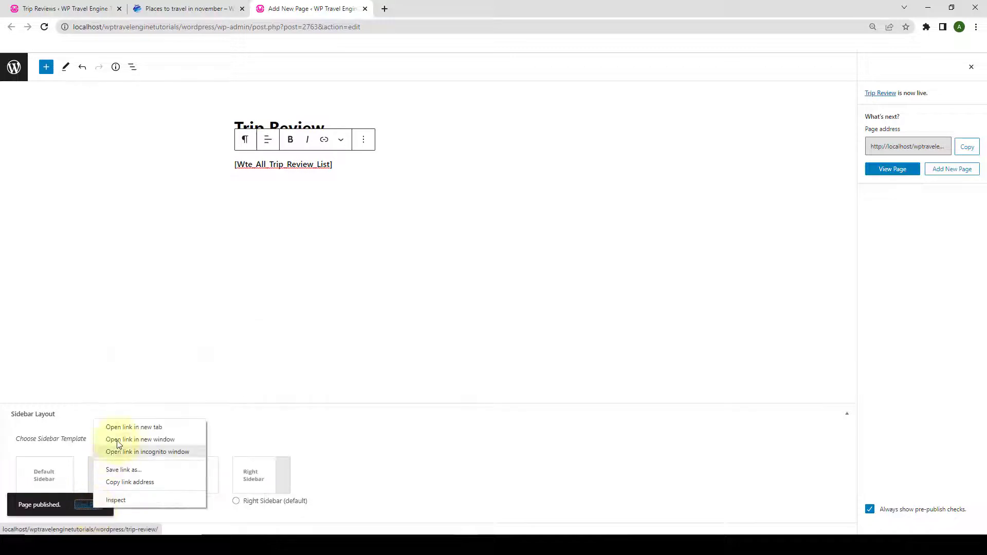
left_click(120, 431)
Check the live Trip Review page, then close it and the editor, back to Trip Reviews admin.
left_click(386, 6)
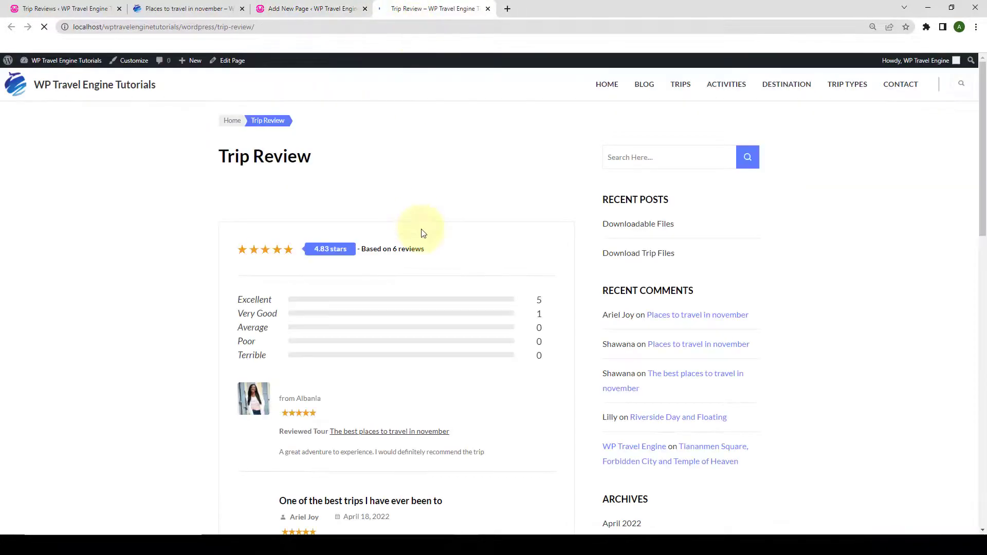
scroll(434, 267, "down", 15)
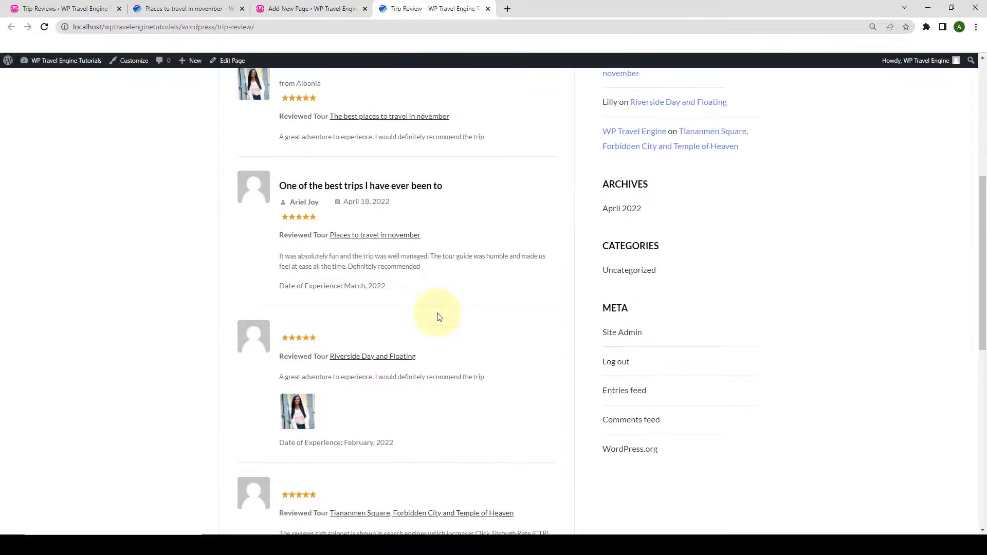
scroll(447, 360, "up", 15)
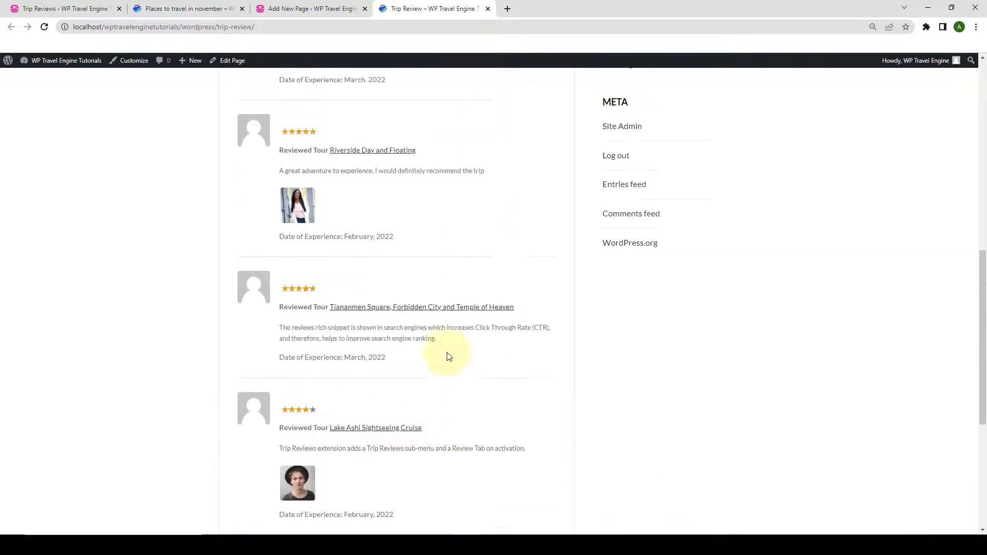
scroll(450, 191, "up", 2)
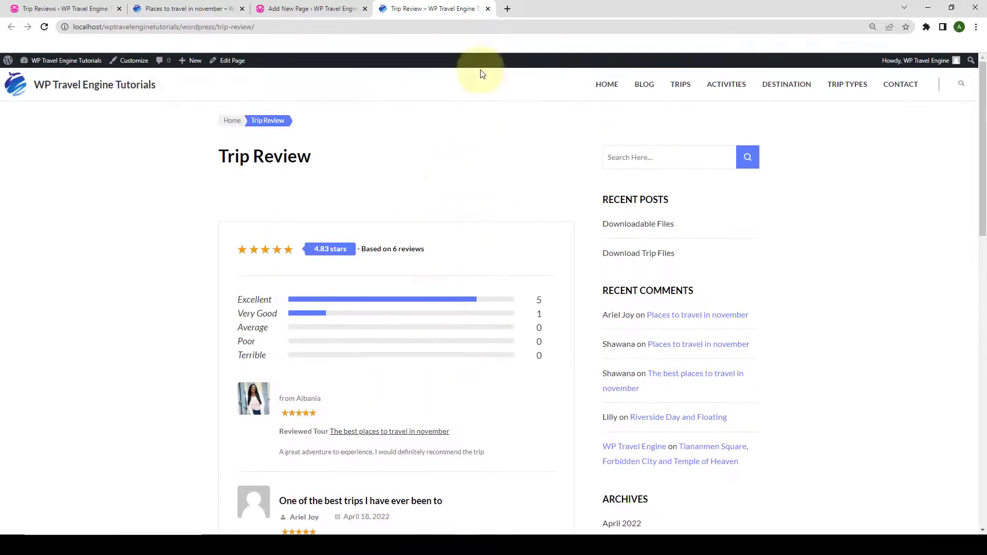
left_click(488, 9)
left_click(365, 9)
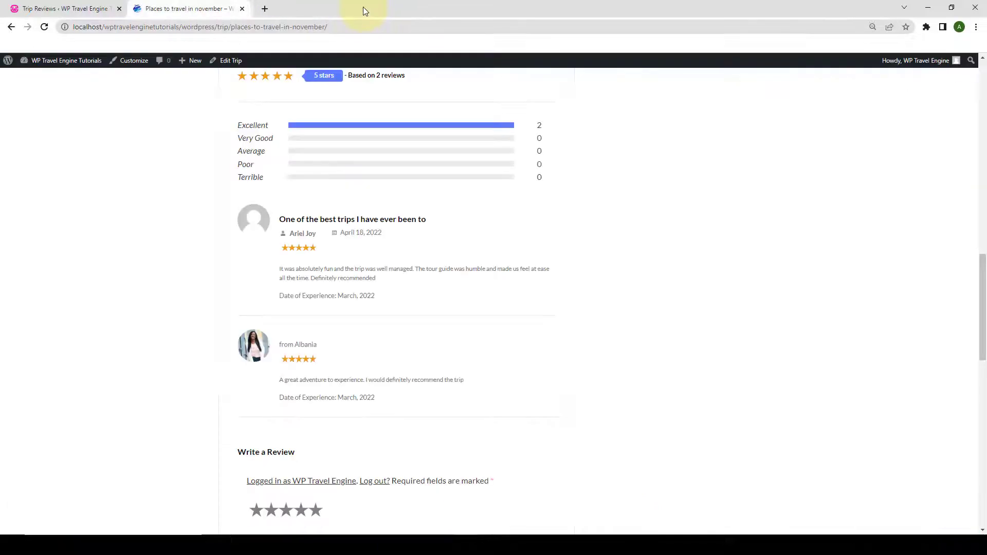
left_click(84, 5)
left_click(358, 200)
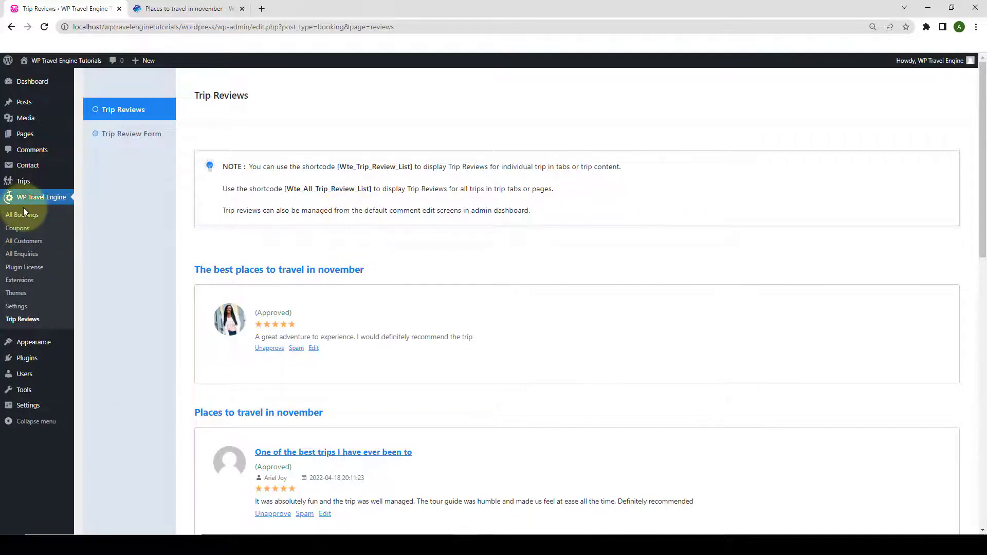
Go to the Trip Reviews section under WP Travel Engine's Extensions settings.
left_click(31, 308)
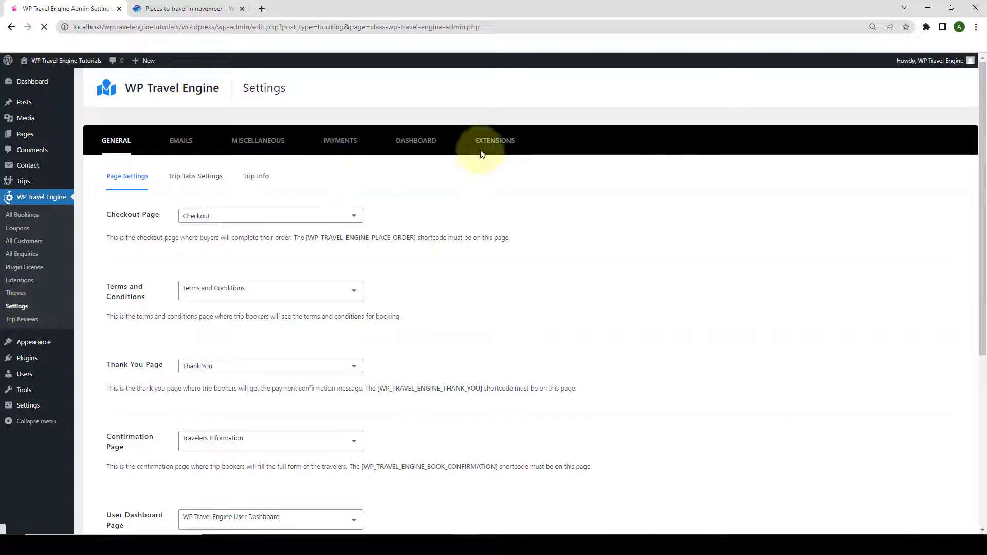
left_click(496, 144)
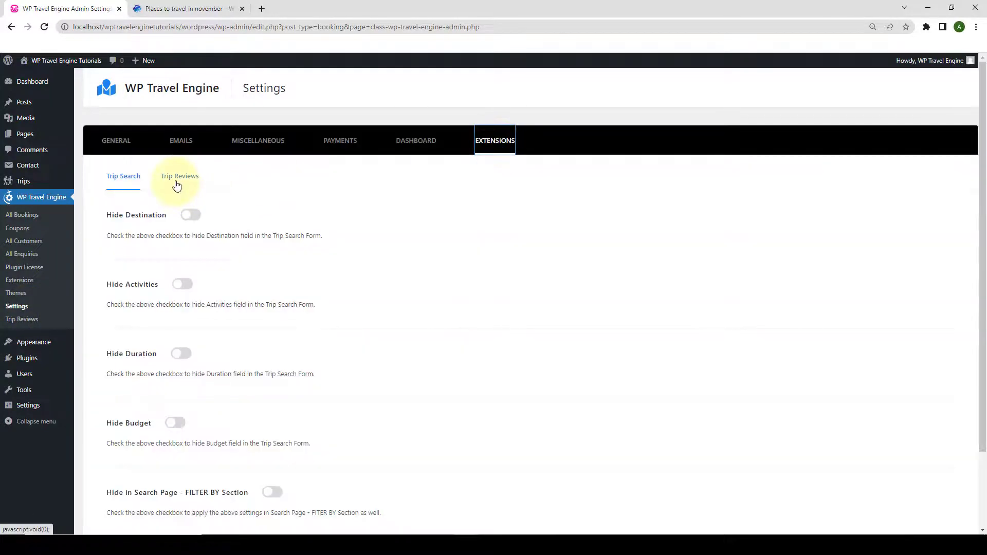
left_click(177, 180)
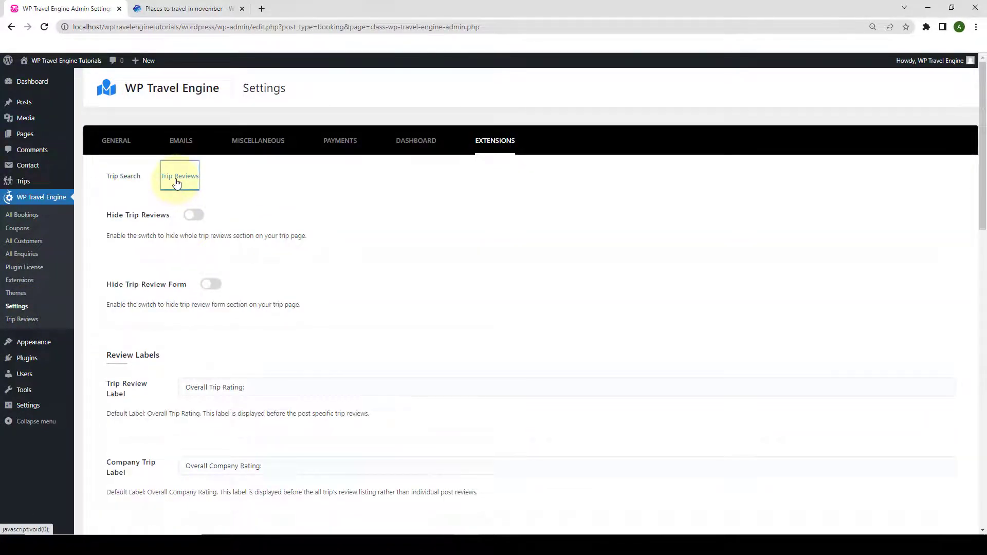
scroll(247, 211, "down", 3)
scroll(252, 210, "up", 1)
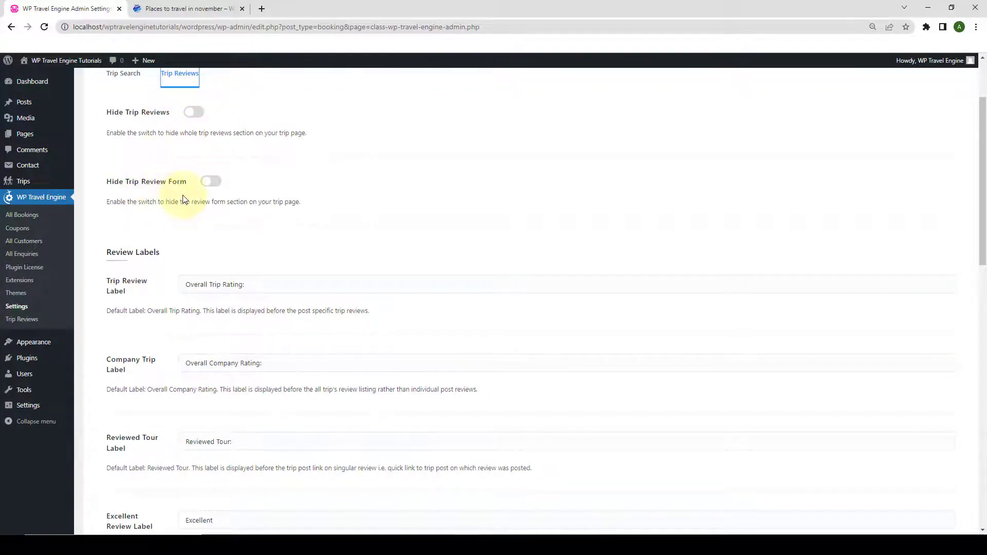
Look over the reviews currently shown on the trip page.
left_click(216, 9)
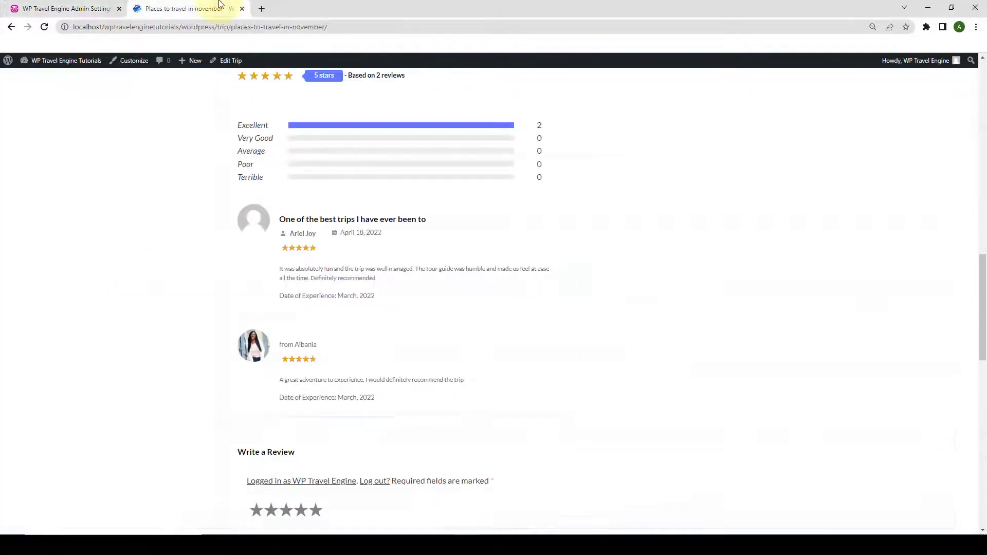
scroll(420, 159, "up", 1)
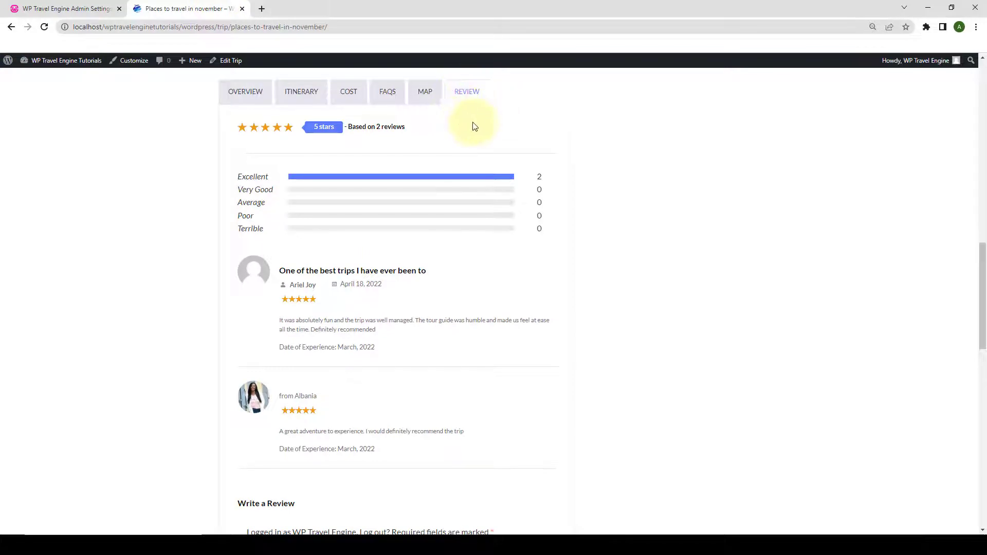
scroll(407, 377, "down", 3)
scroll(408, 378, "down", 4)
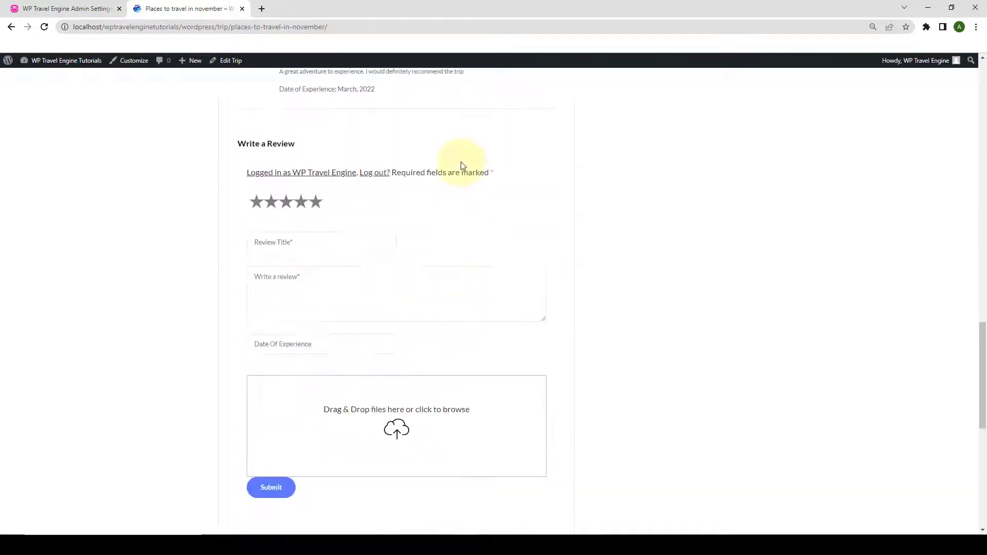
Switch on Hide Trip Review Form and Hide Trip Reviews and save the settings.
left_click(77, 9)
left_click(215, 185)
left_click(200, 114)
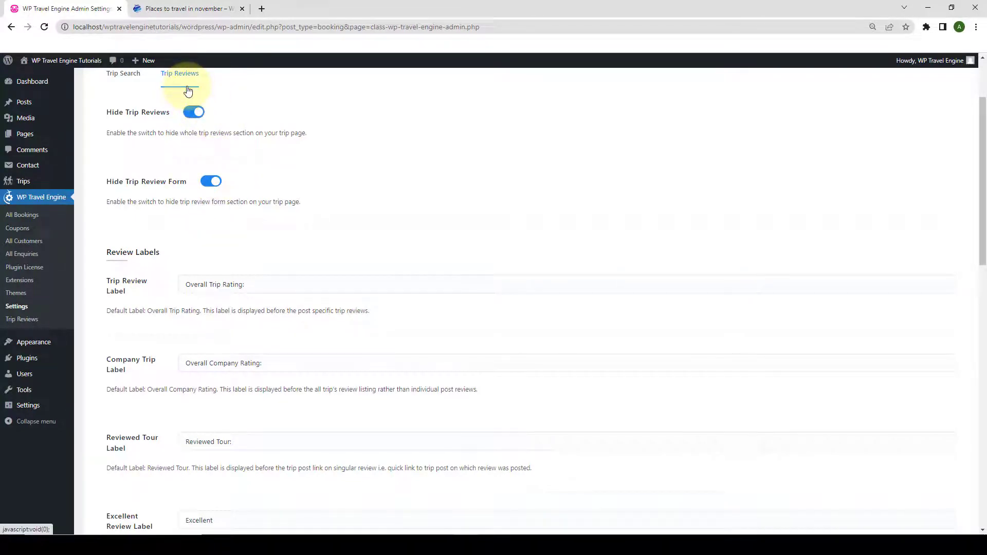
scroll(932, 458, "down", 10)
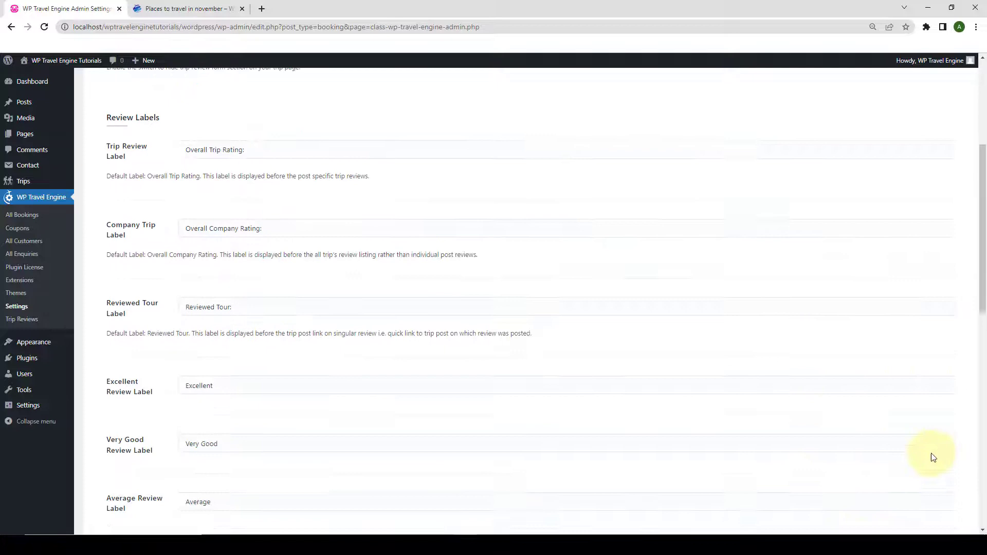
scroll(933, 470, "down", 2)
left_click(931, 484)
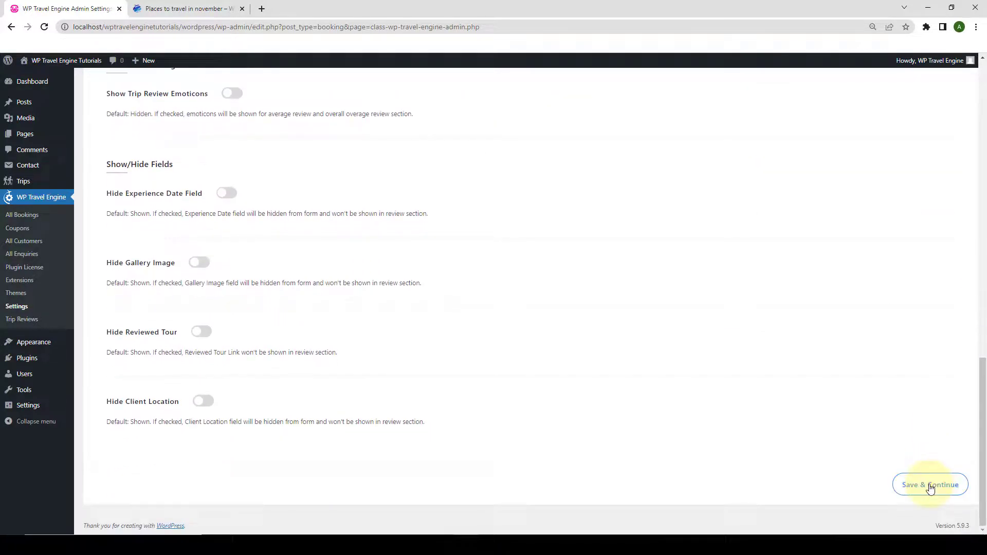
left_click(154, 8)
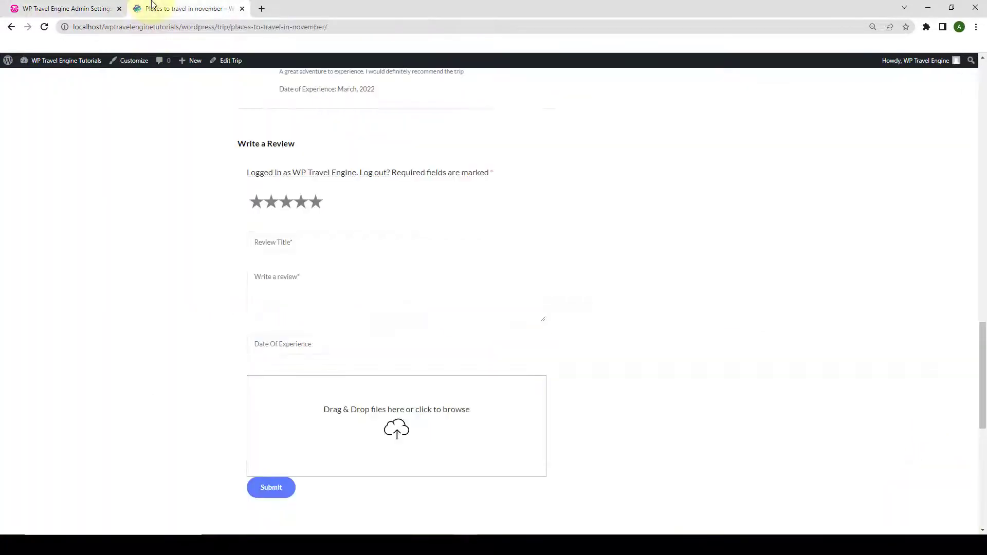
Reload the trip page to confirm no reviews section or review form appears.
left_click(45, 28)
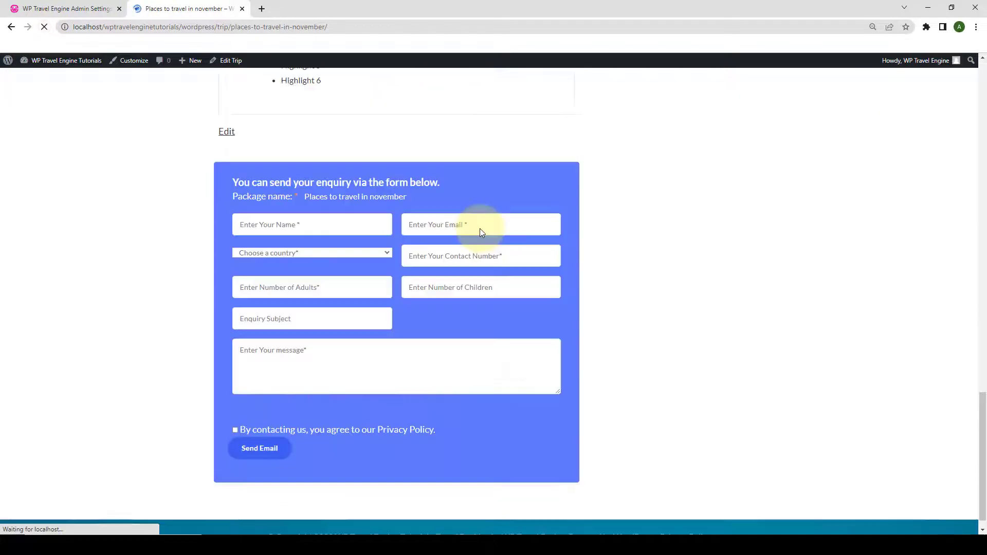
scroll(482, 233, "up", 9)
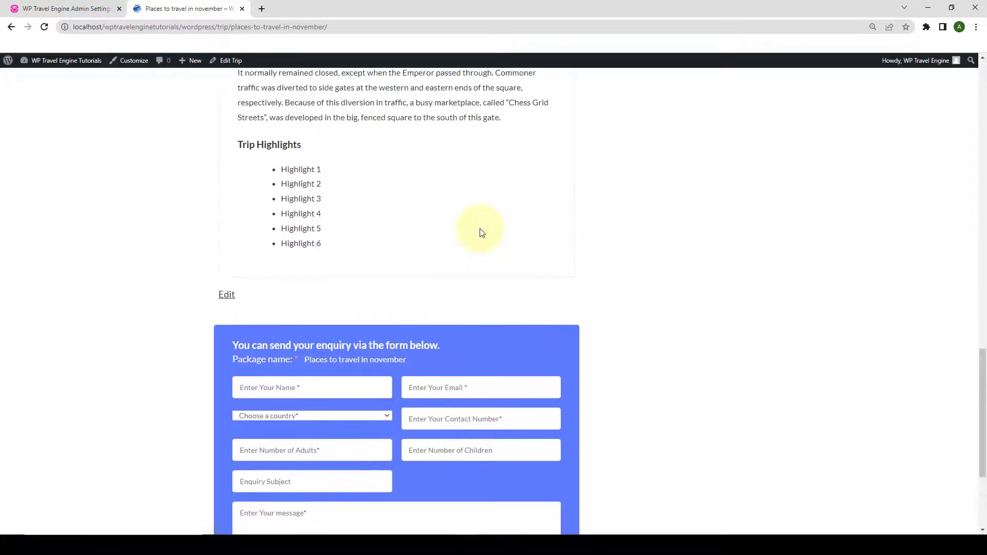
scroll(482, 233, "down", 9)
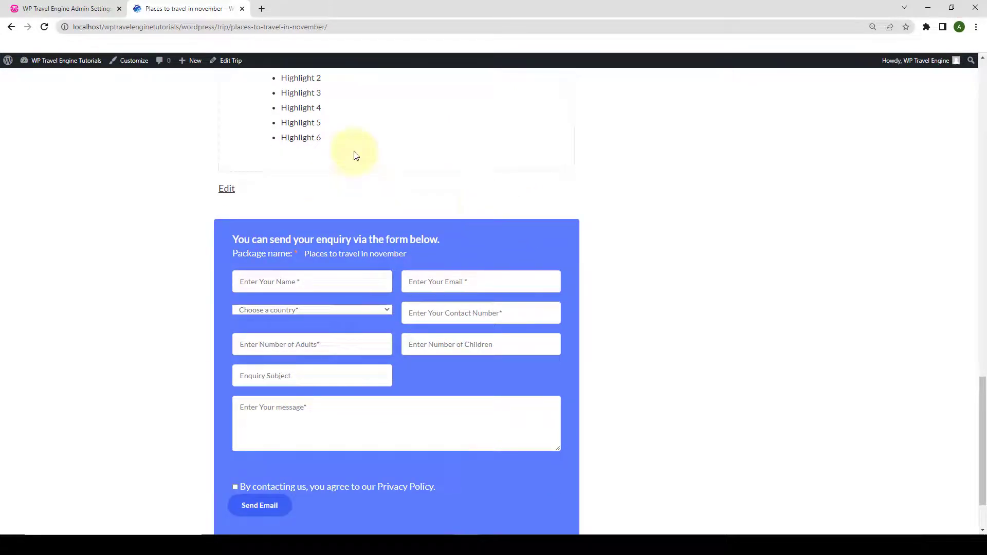
left_click(103, 7)
Switch off Hide Trip Review Form and Hide Trip Reviews, then Save & Continue.
scroll(254, 161, "up", 6)
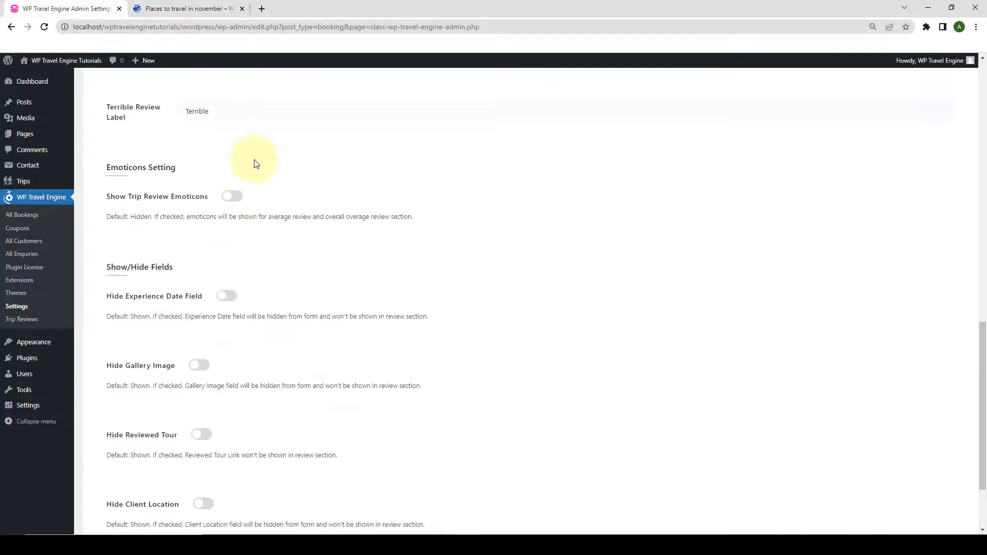
scroll(255, 162, "up", 10)
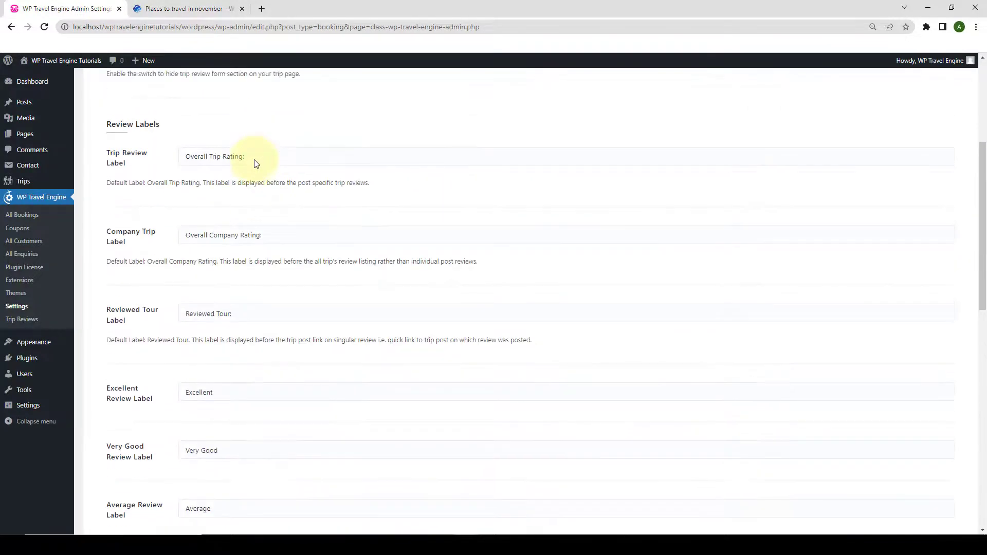
left_click(204, 263)
left_click(208, 259)
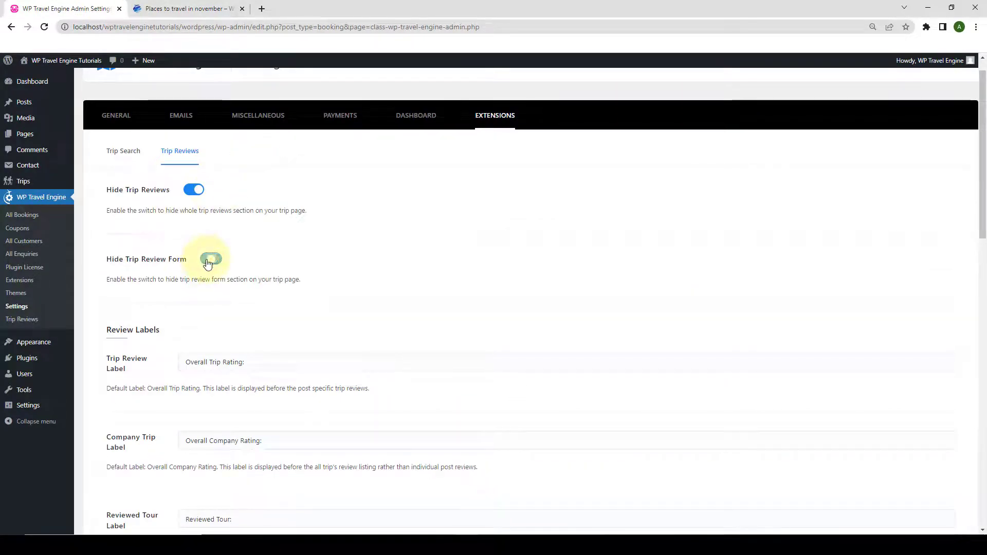
left_click(193, 190)
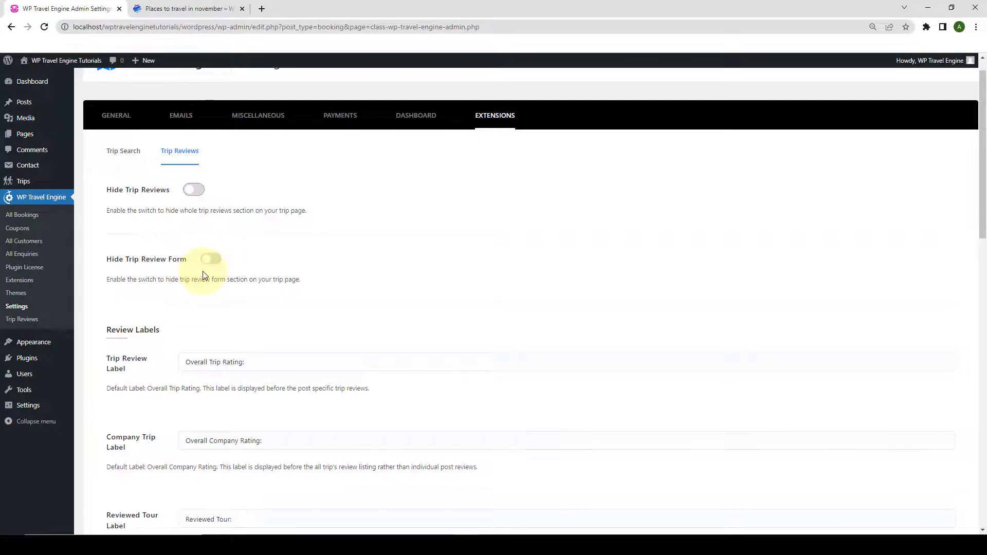
scroll(203, 270, "down", 2)
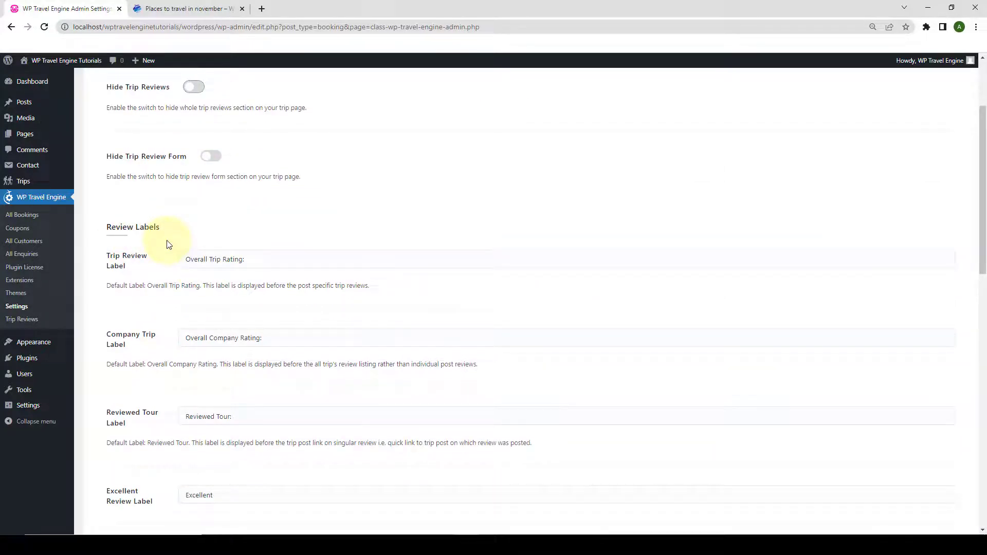
scroll(169, 244, "down", 2)
scroll(169, 244, "down", 3)
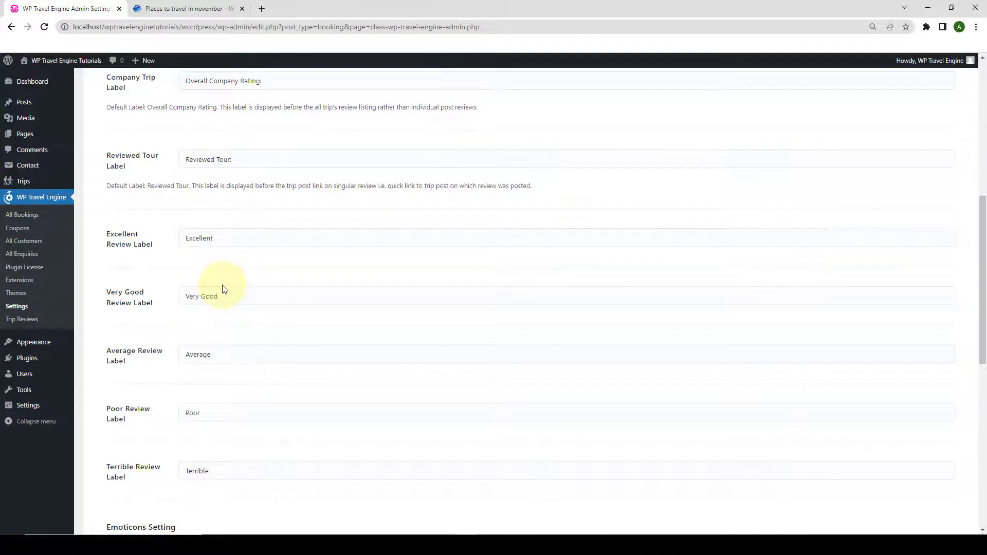
scroll(822, 335, "down", 10)
left_click(933, 486)
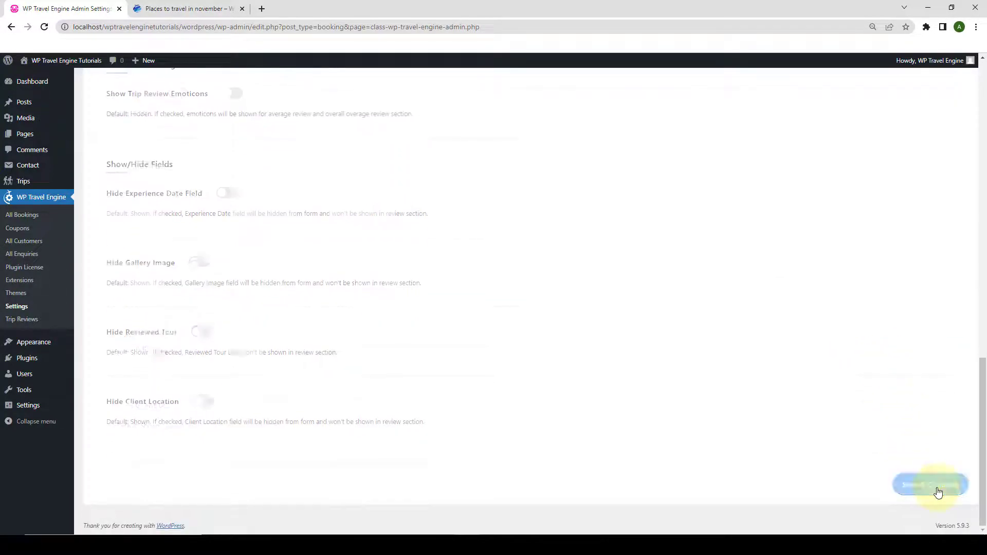
scroll(375, 215, "up", 9)
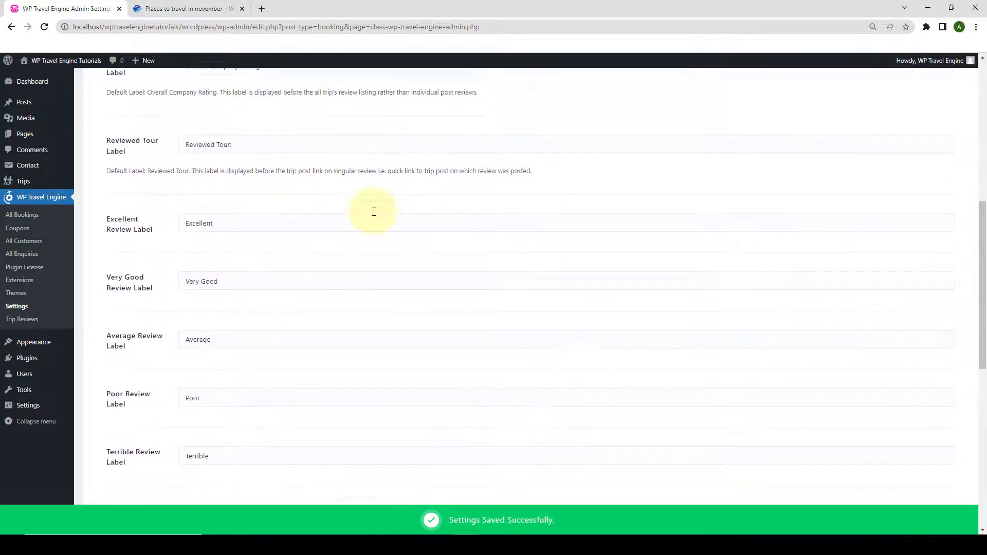
Reload the trip page and check the REVIEW tab shows reviews and the Write a Review form.
left_click(166, 6)
left_click(44, 29)
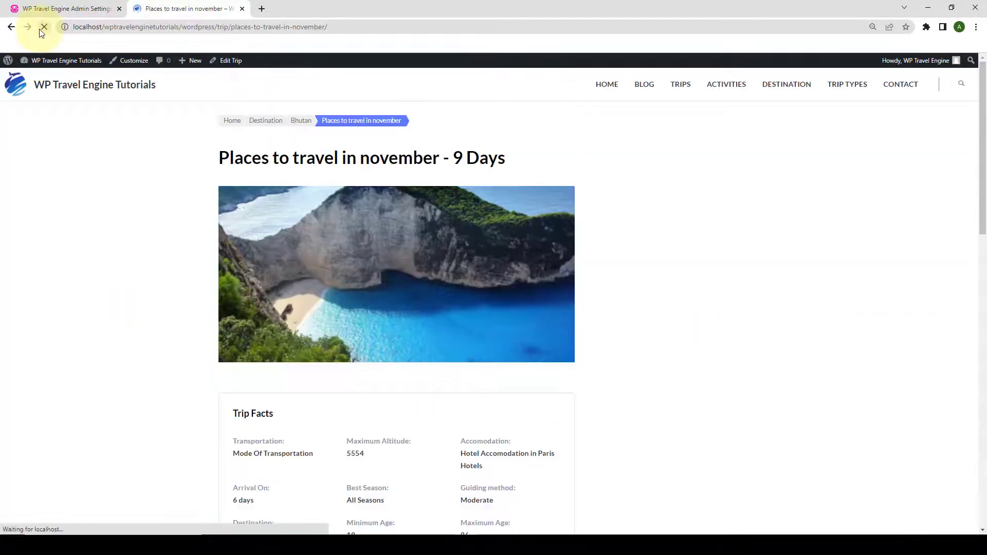
scroll(438, 191, "up", 8)
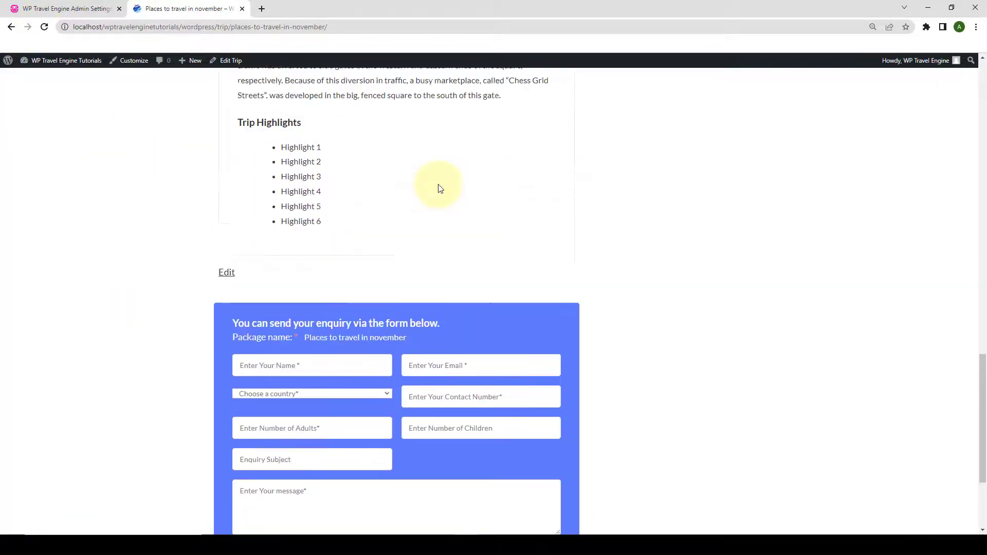
left_click(460, 149)
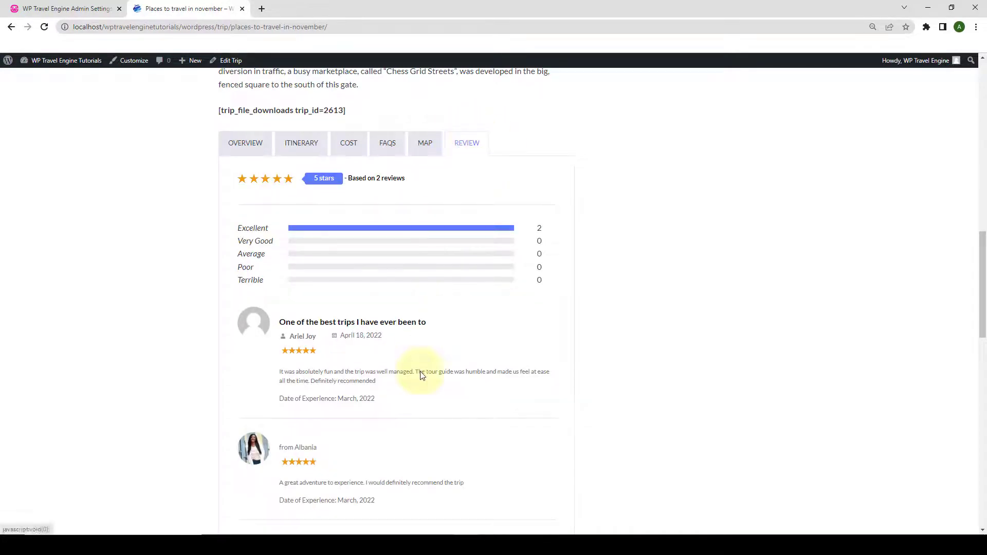
scroll(420, 371, "down", 8)
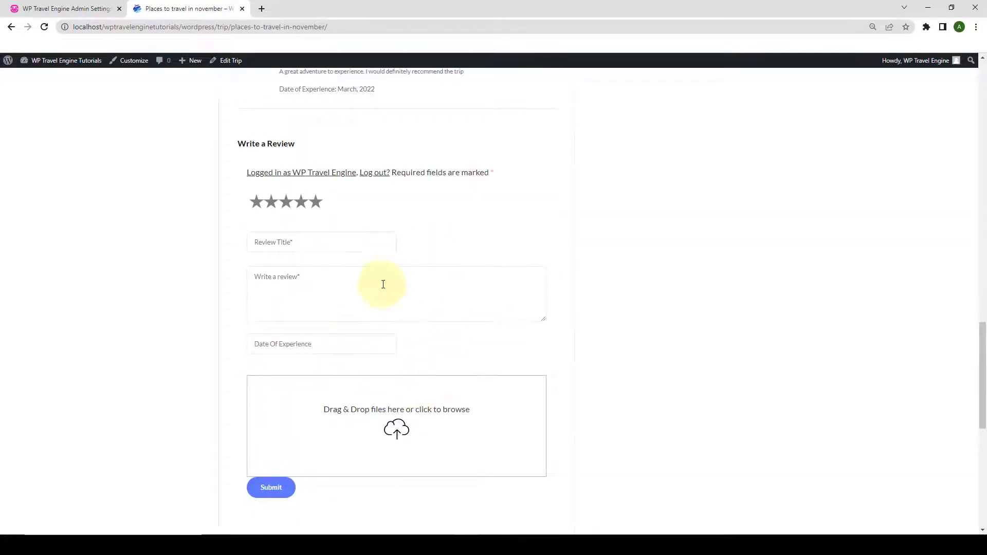
scroll(383, 285, "up", 4)
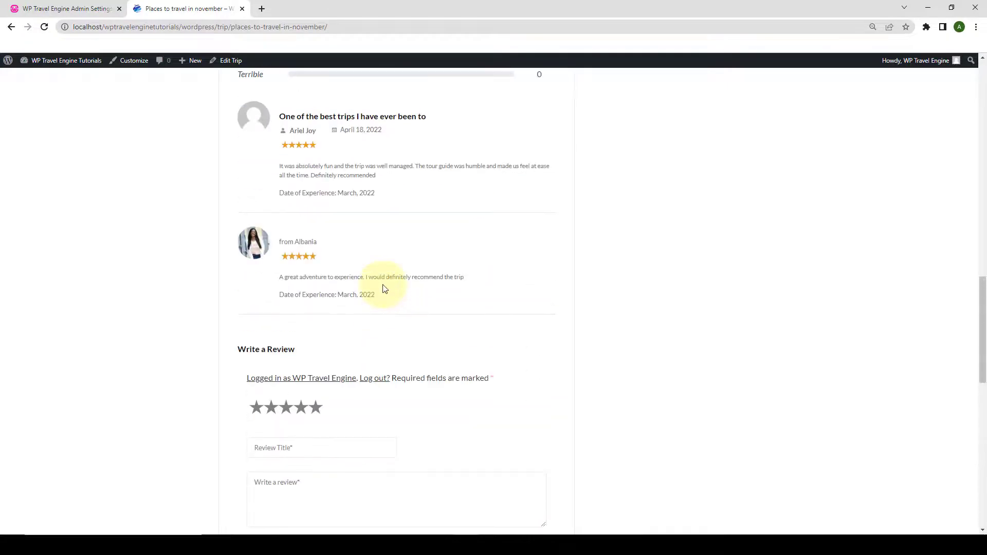
Change the Excellent Review Label to Amazing and save the review settings.
left_click(77, 8)
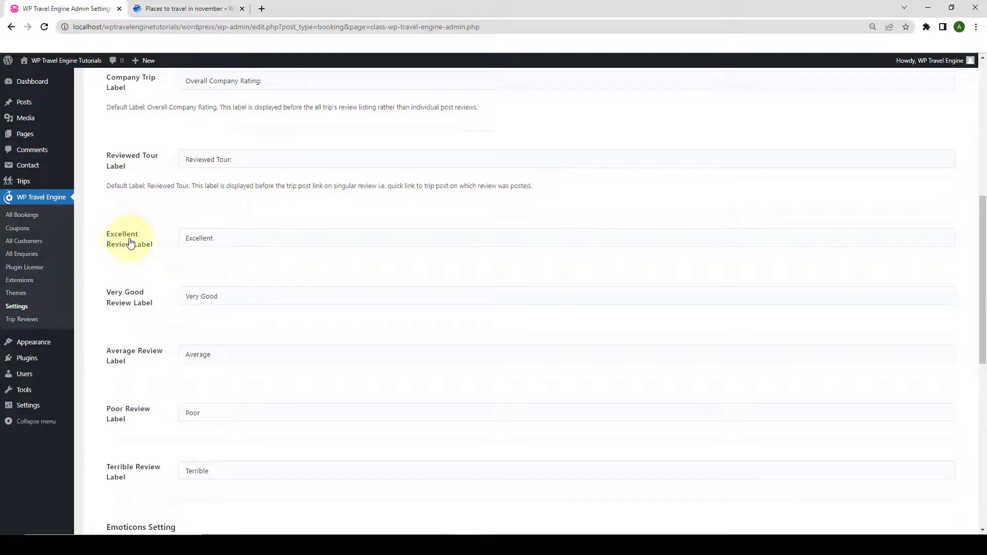
left_click_drag(215, 238, 176, 242)
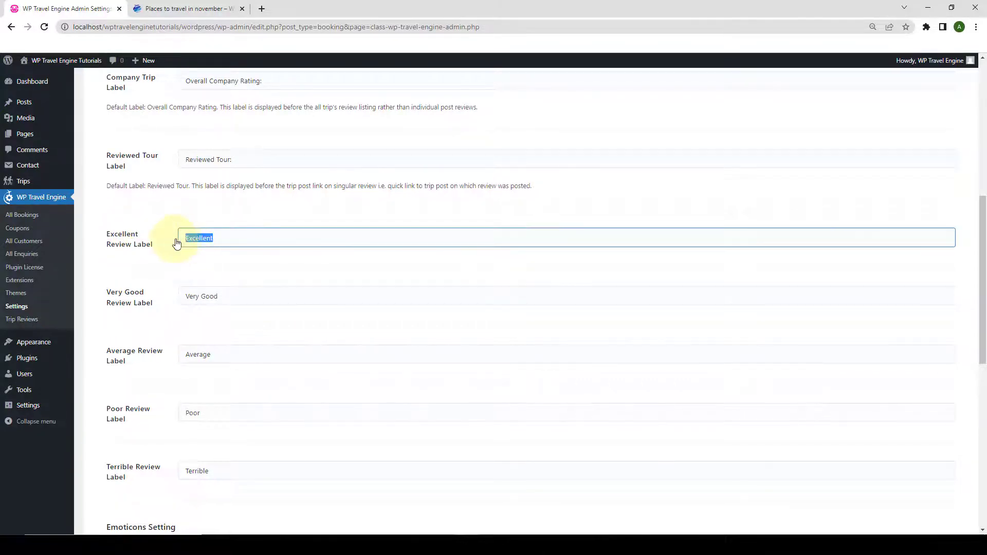
left_click(198, 9)
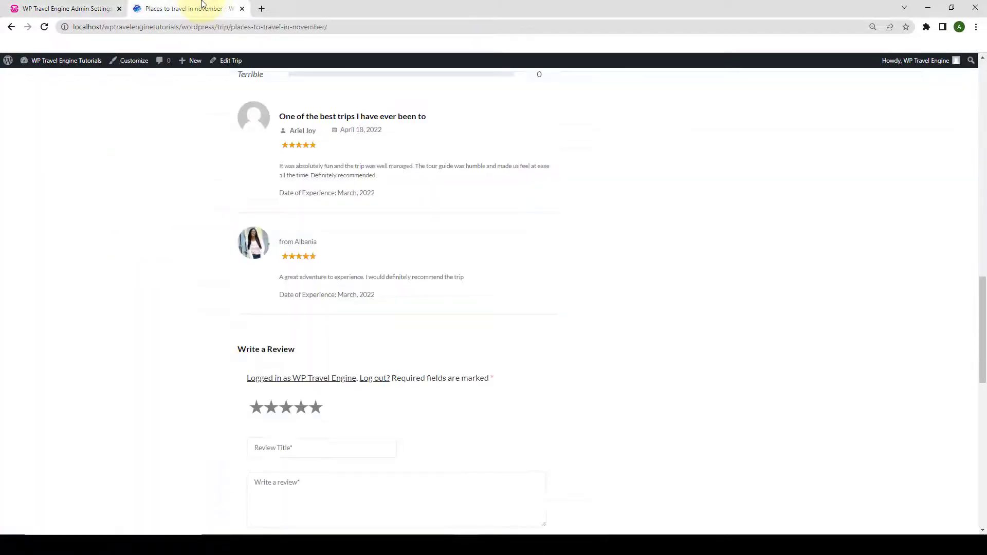
scroll(334, 247, "up", 2)
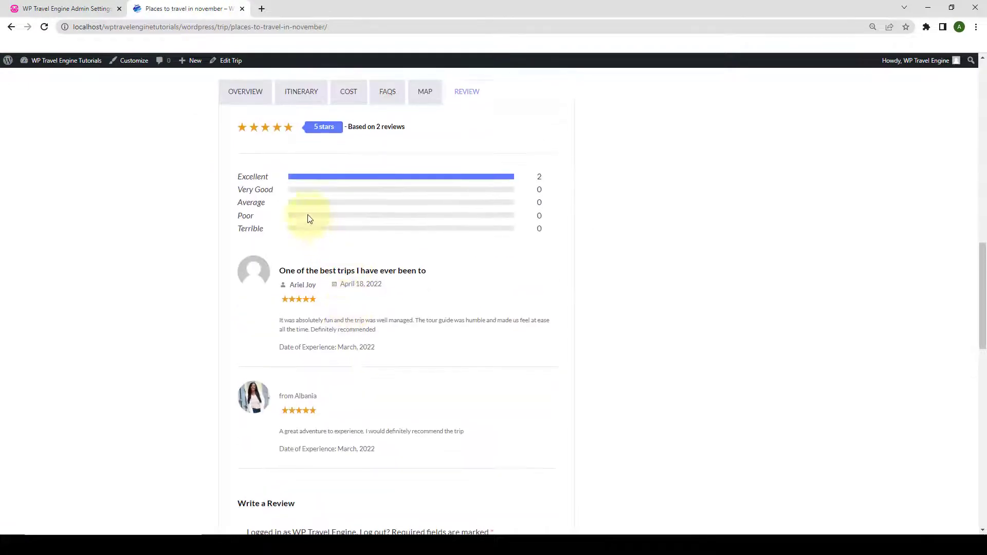
left_click(67, 8)
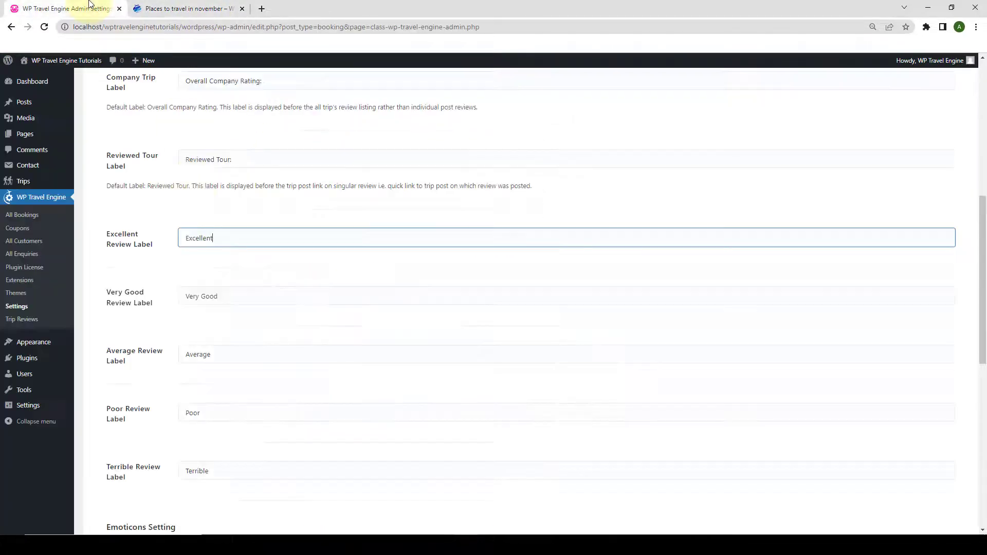
left_click_drag(214, 237, 179, 236)
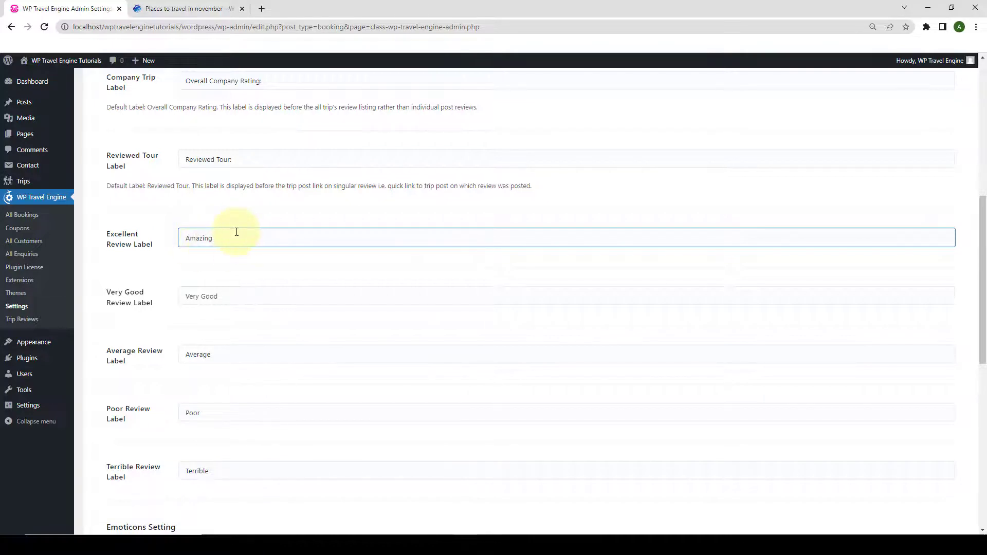
scroll(741, 400, "down", 9)
left_click(942, 489)
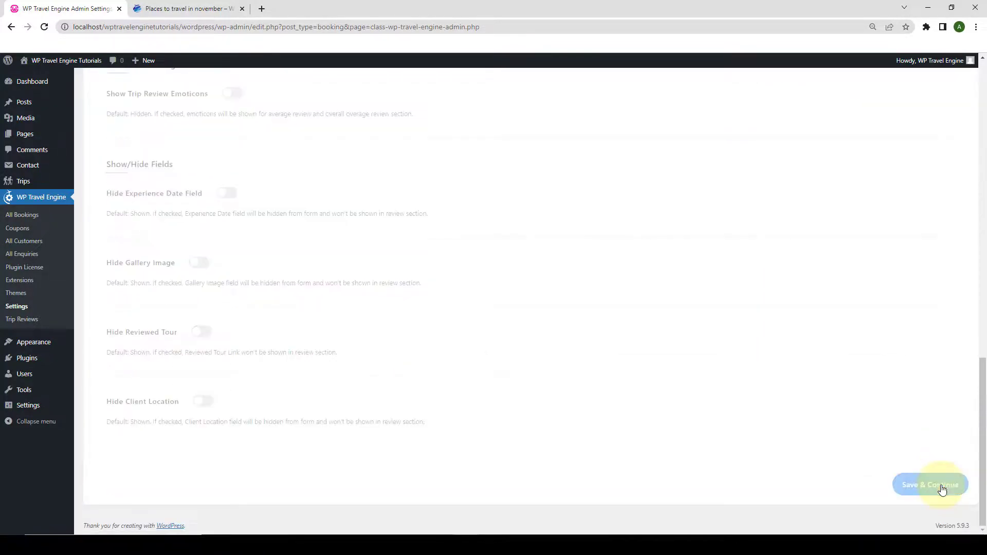
Reload the trip page and open its reviews to see the Amazing rating label.
left_click(226, 9)
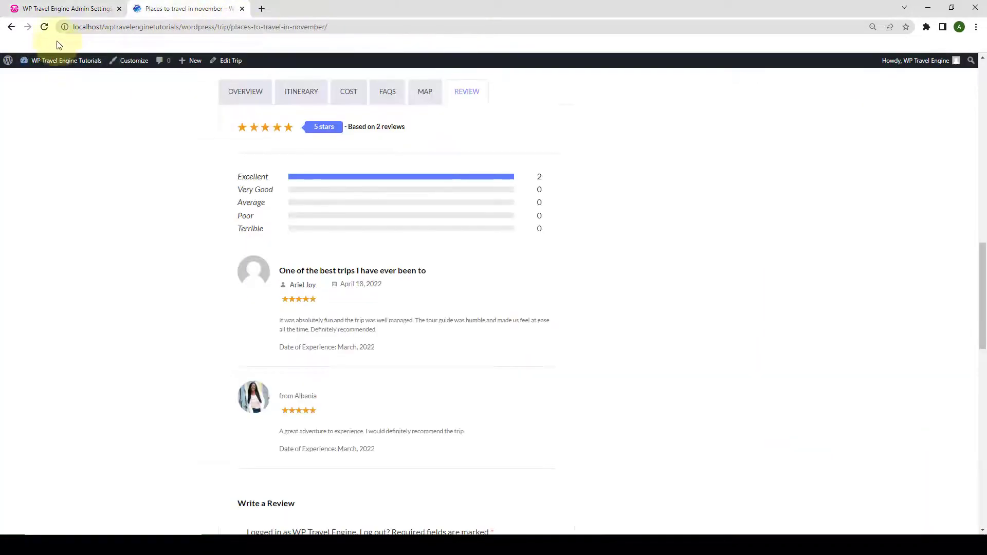
left_click(44, 27)
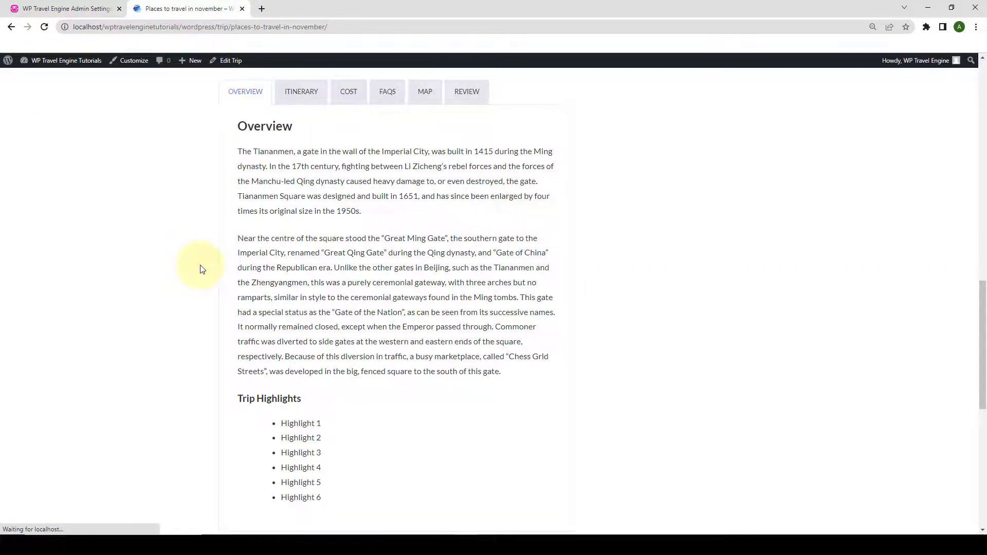
left_click(470, 94)
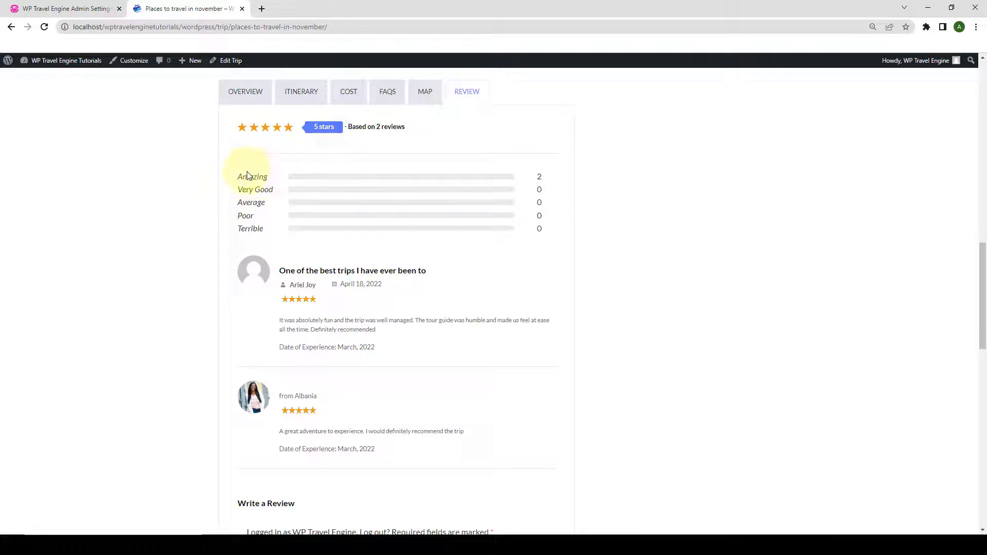
Retype the Excellent Review Label, replacing the Amazing text.
left_click(97, 8)
scroll(206, 226, "up", 7)
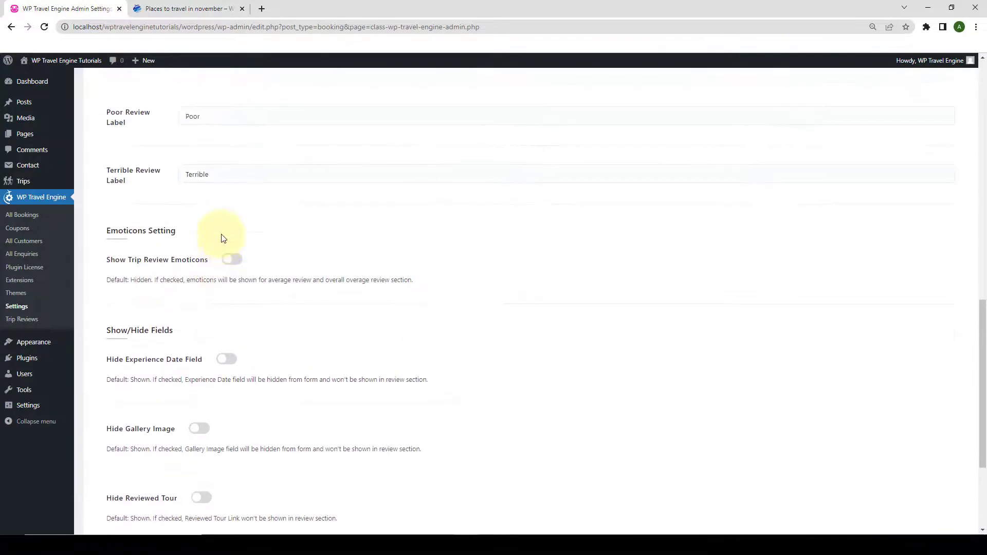
double_click(230, 136)
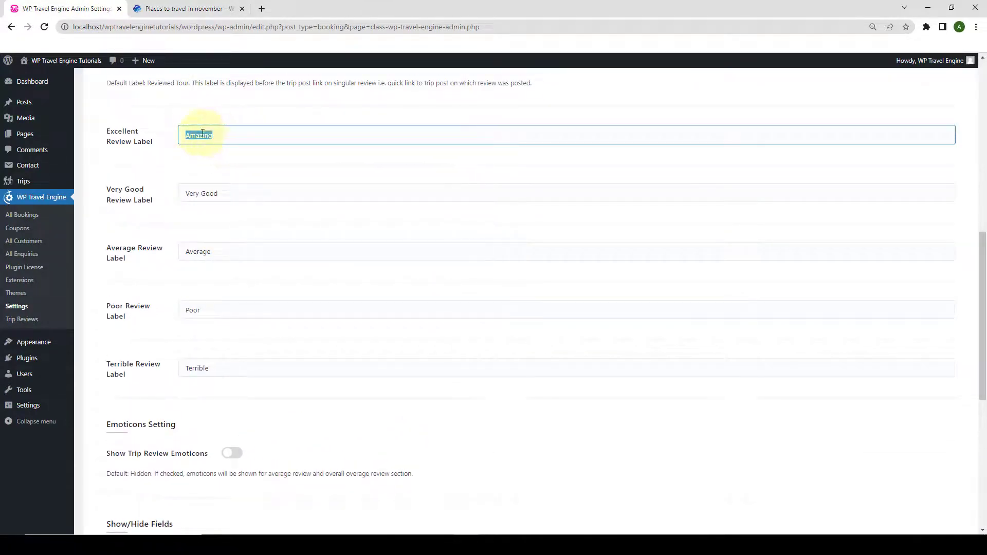
type("Excellent")
Switch on Show Trip Review Emoticons and save the Trip Reviews settings.
scroll(221, 434, "down", 5)
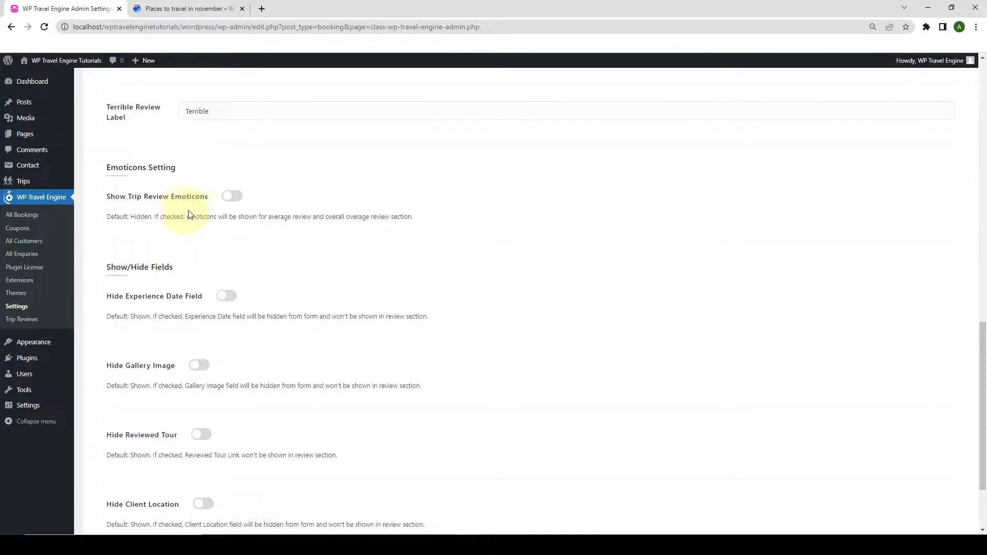
left_click(232, 197)
scroll(904, 435, "down", 3)
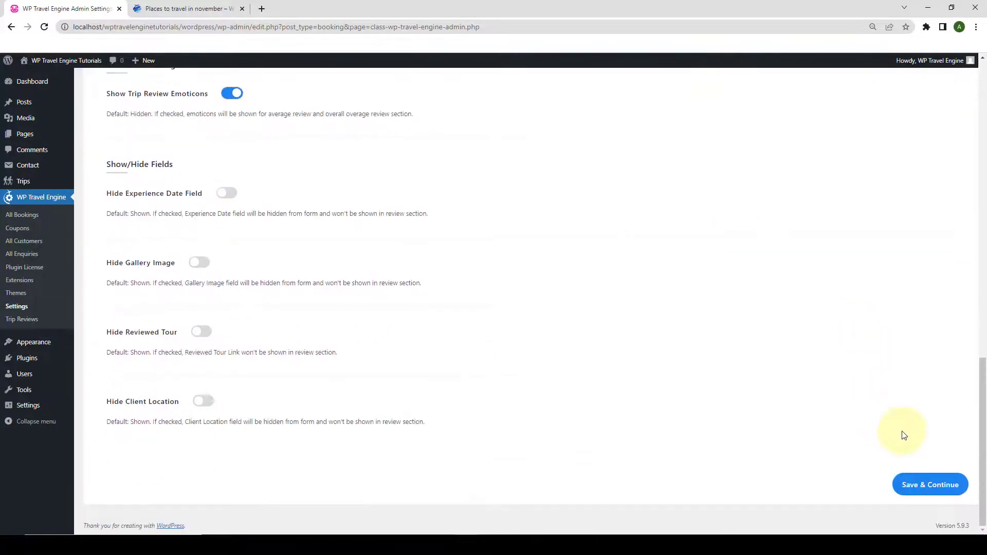
left_click(931, 491)
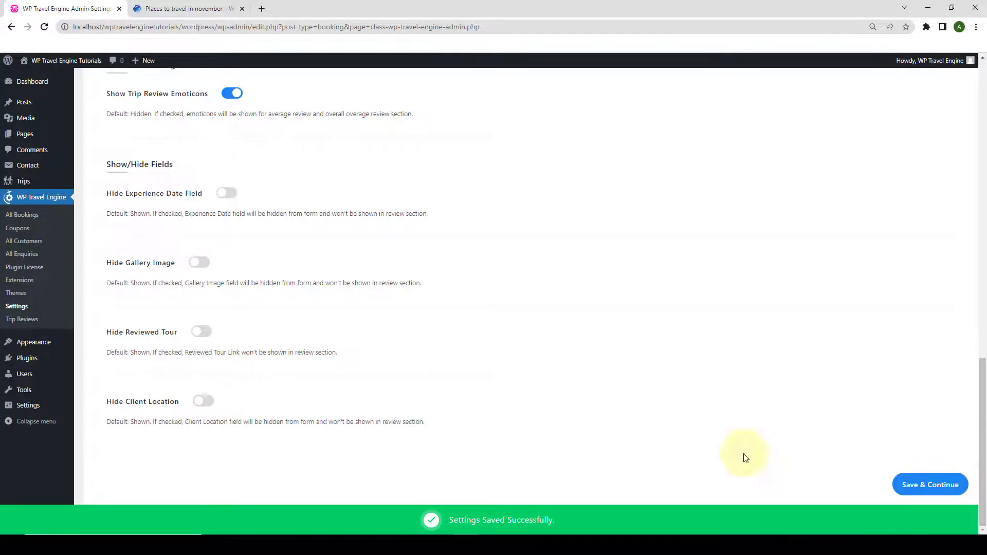
left_click(221, 9)
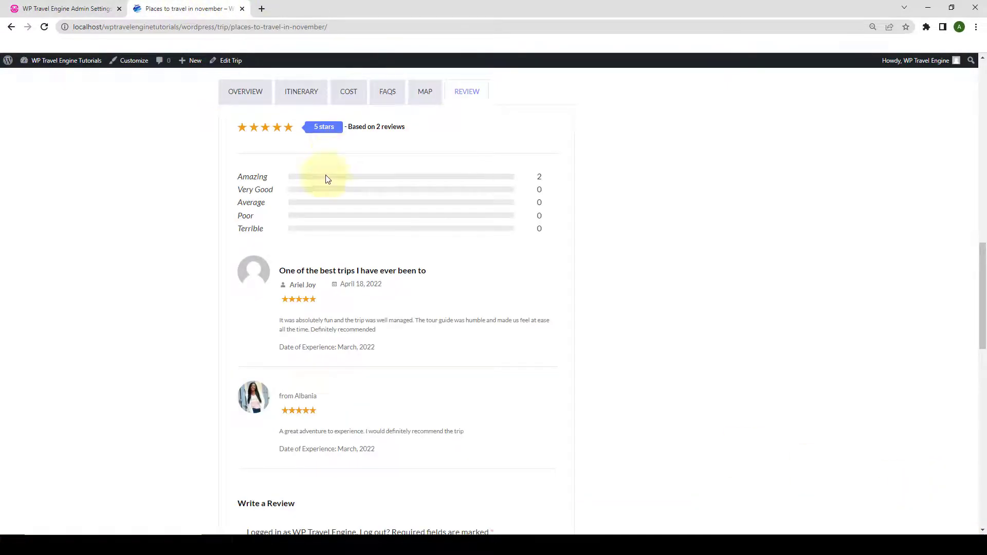
Reload the trip page, check the REVIEW tab ratings show emoticons, then return to Trip Reviews settings.
left_click(45, 26)
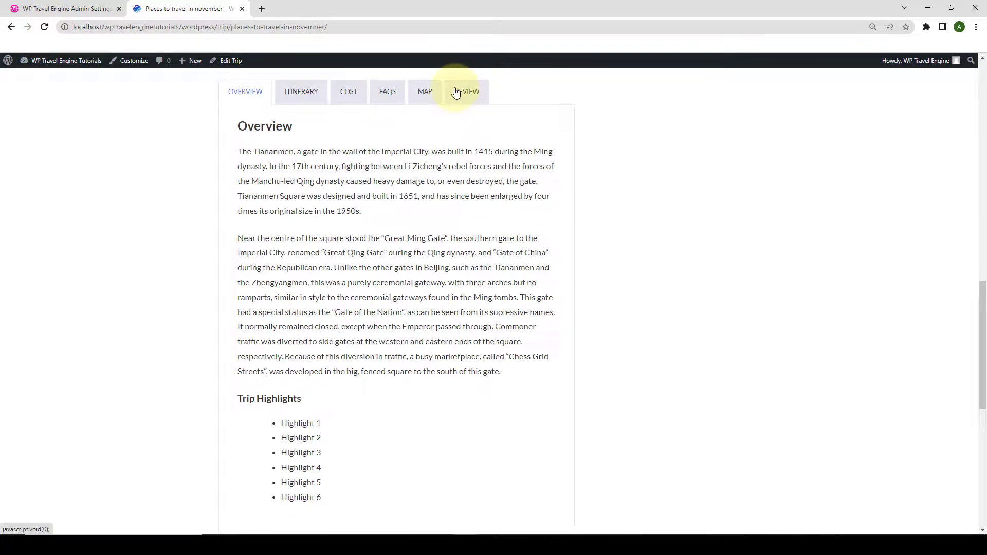
left_click(480, 89)
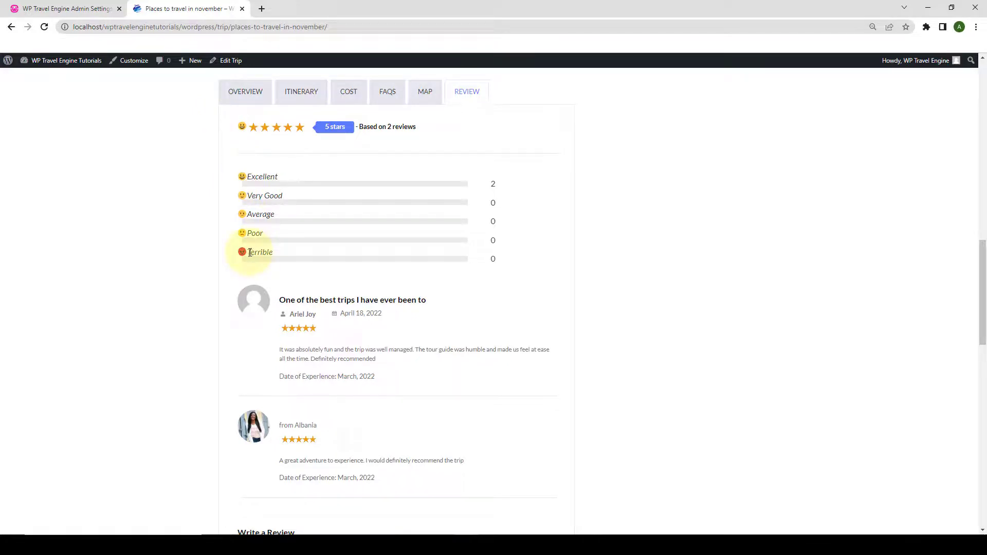
left_click(51, 9)
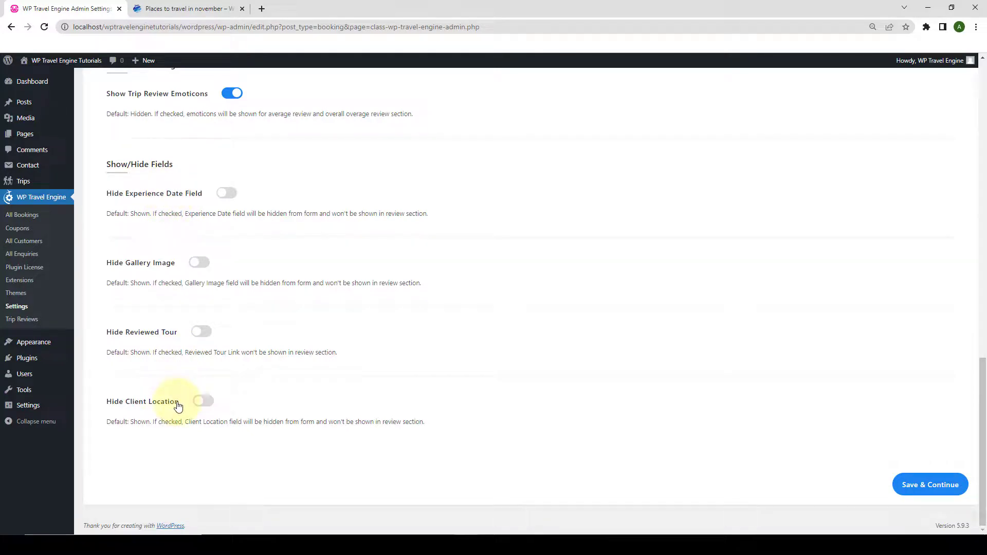
Turn on Hide for experience date, gallery image, reviewed tour and client location, then save.
left_click(226, 195)
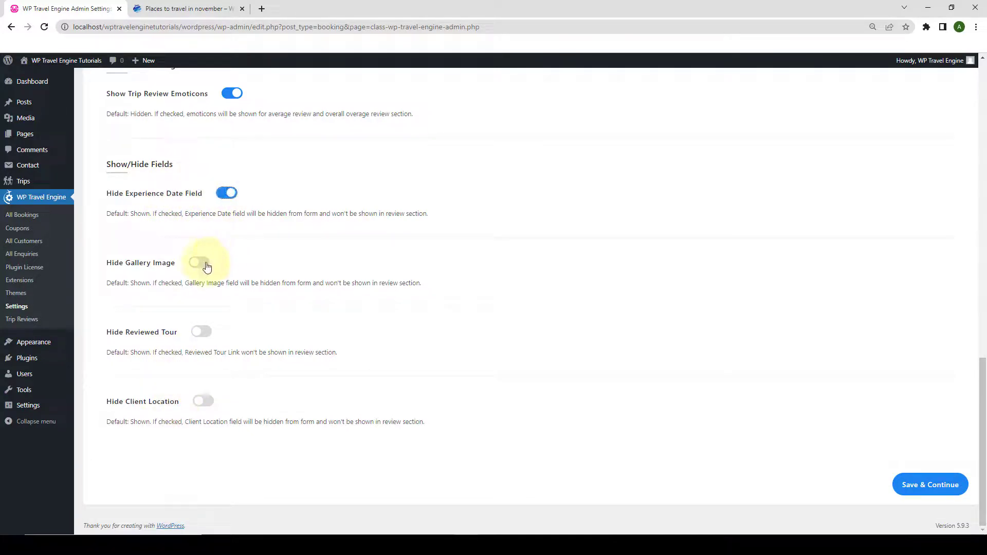
left_click(207, 265)
left_click(200, 332)
left_click(202, 401)
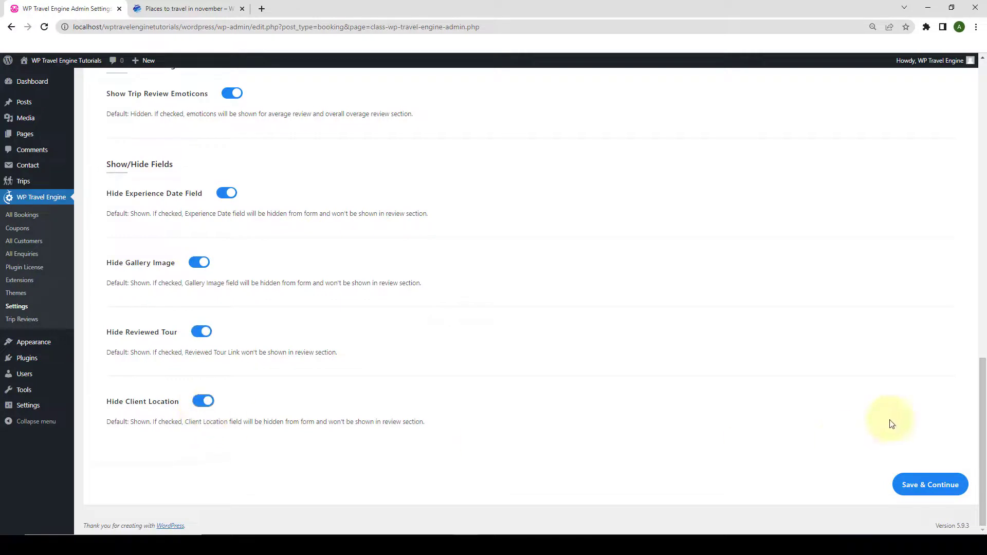
left_click(926, 486)
Reload the trip page and inspect the REVIEW tab and Write a Review form without the hidden fields.
left_click(151, 3)
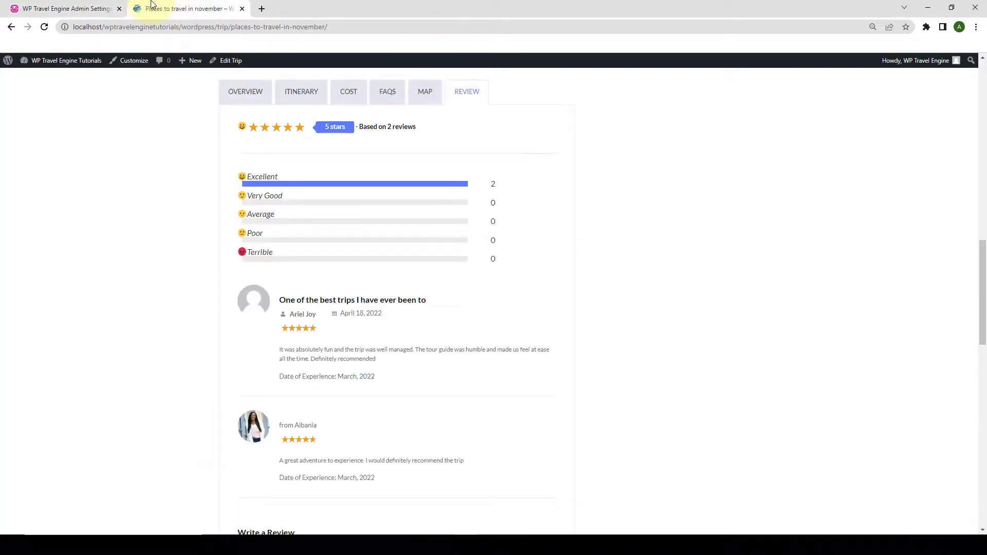
left_click(45, 27)
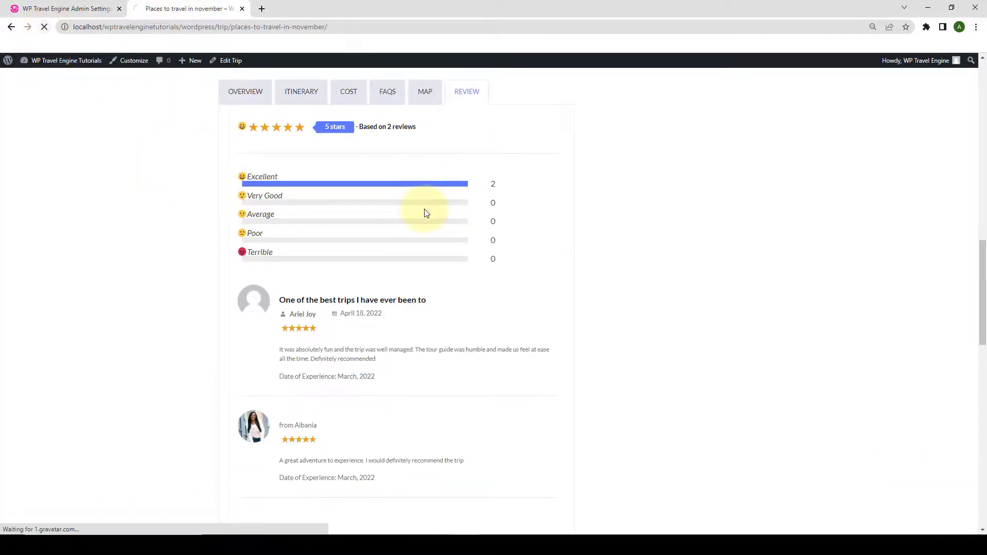
left_click(475, 96)
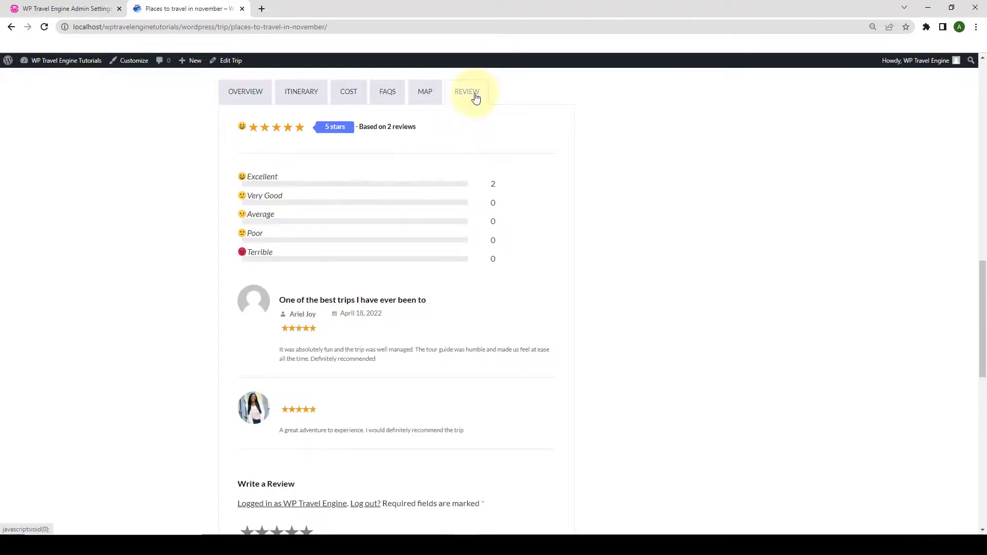
scroll(411, 323, "down", 7)
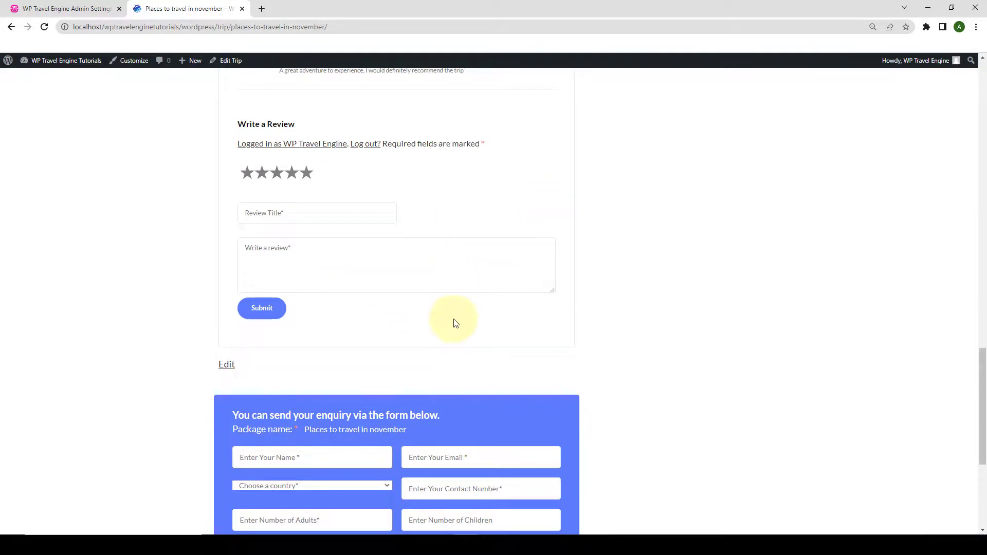
Switch off Hide for client location, reviewed tour, gallery image and experience date, then save.
left_click(67, 9)
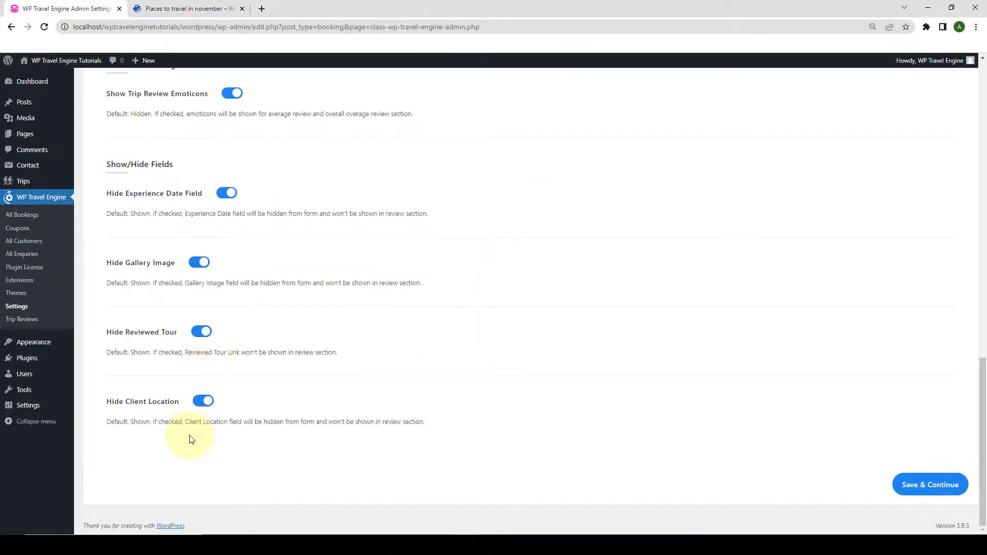
left_click(198, 405)
left_click(200, 332)
left_click(200, 265)
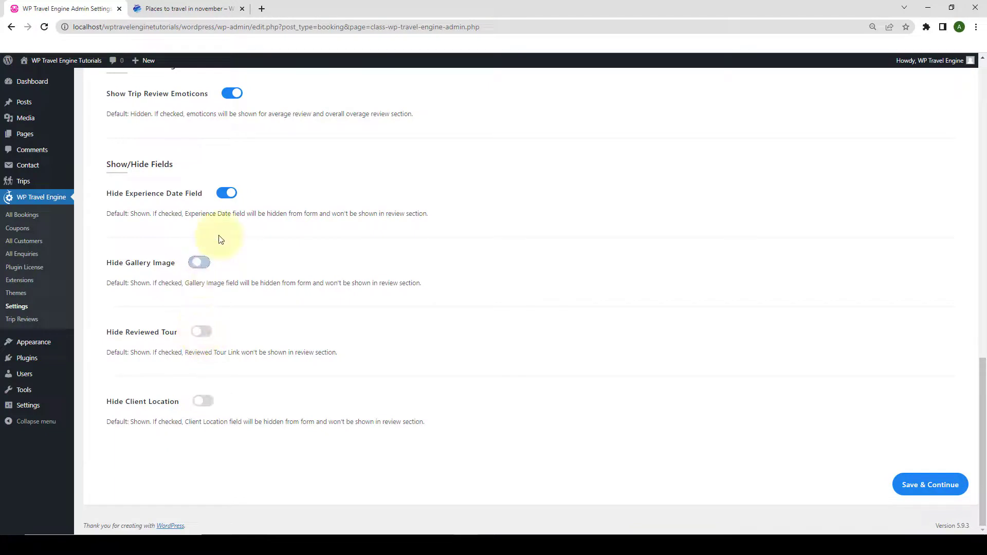
left_click(220, 197)
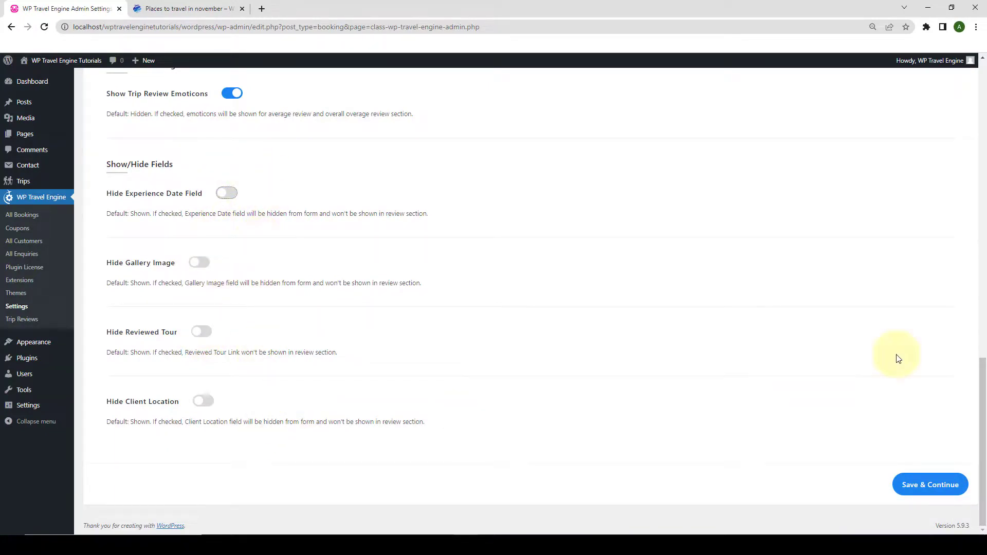
left_click(939, 493)
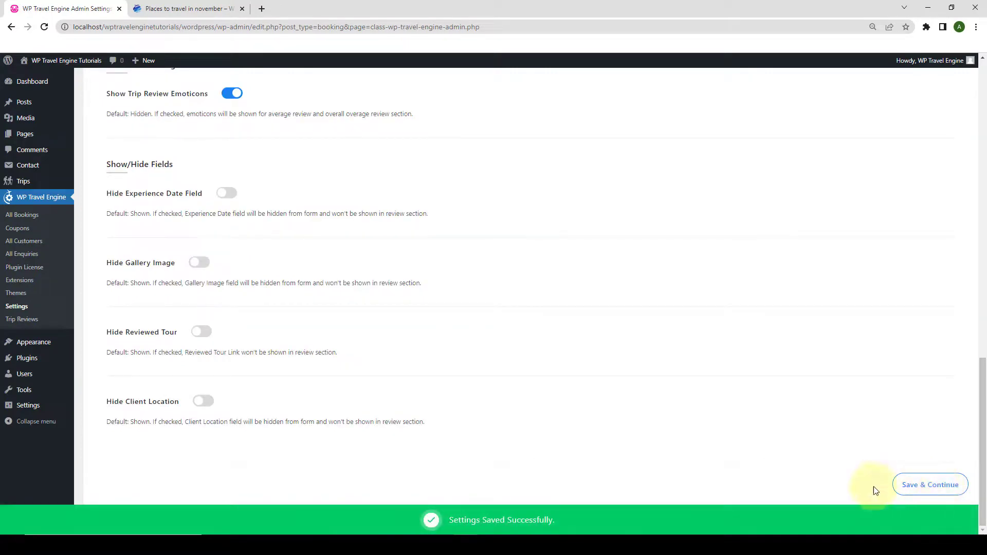
Reload the trip page and confirm the review form shows Date Of Experience and file upload again.
left_click(217, 6)
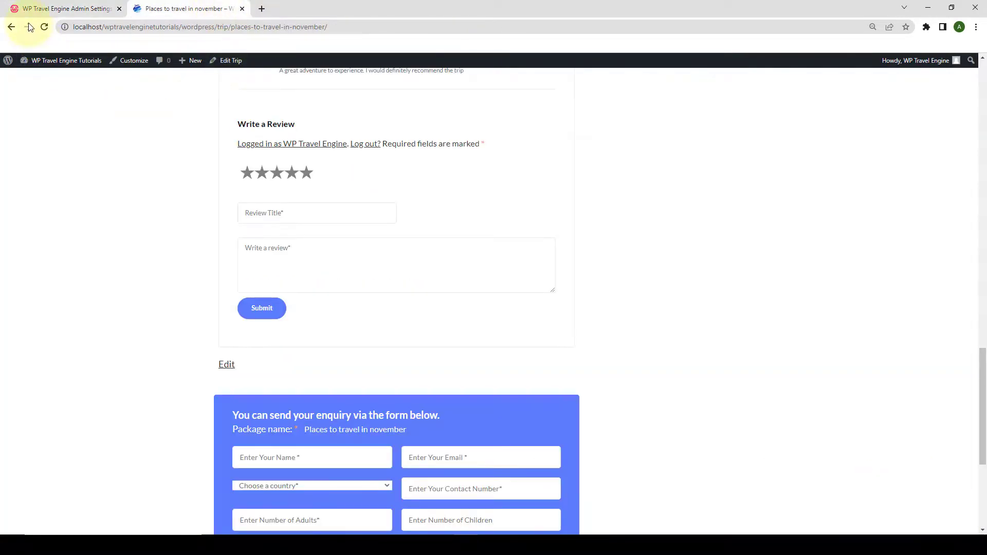
left_click(45, 29)
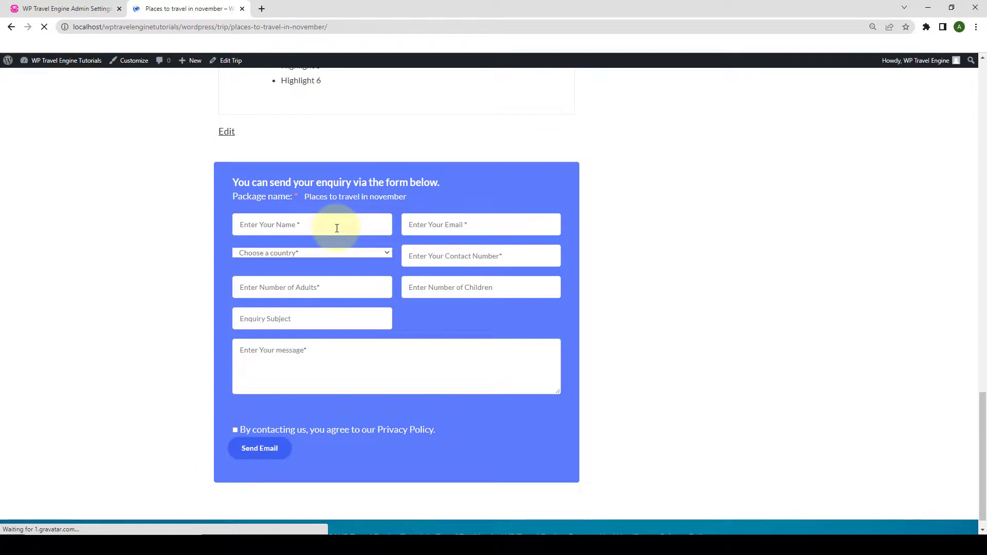
scroll(332, 225, "up", 4)
scroll(449, 255, "up", 8)
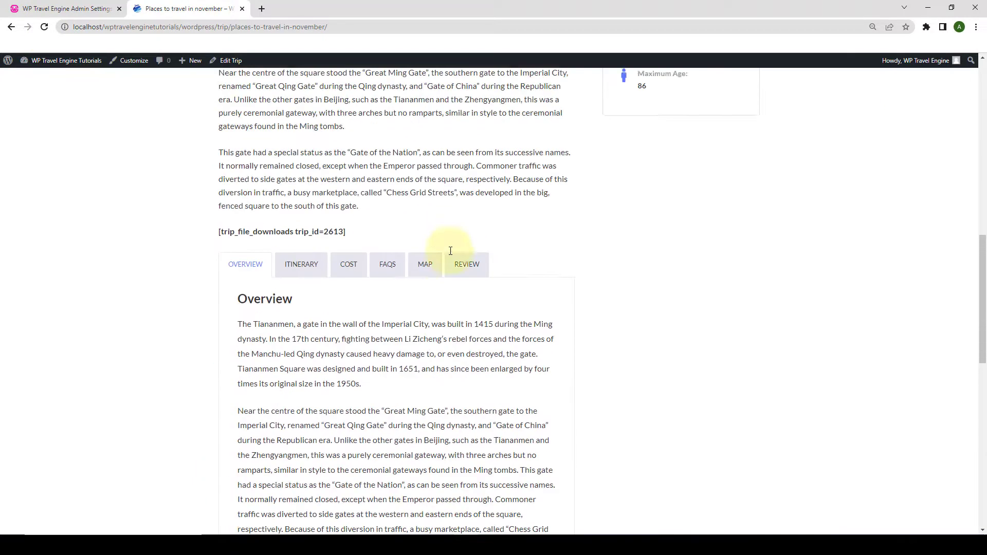
left_click(467, 297)
scroll(487, 300, "down", 10)
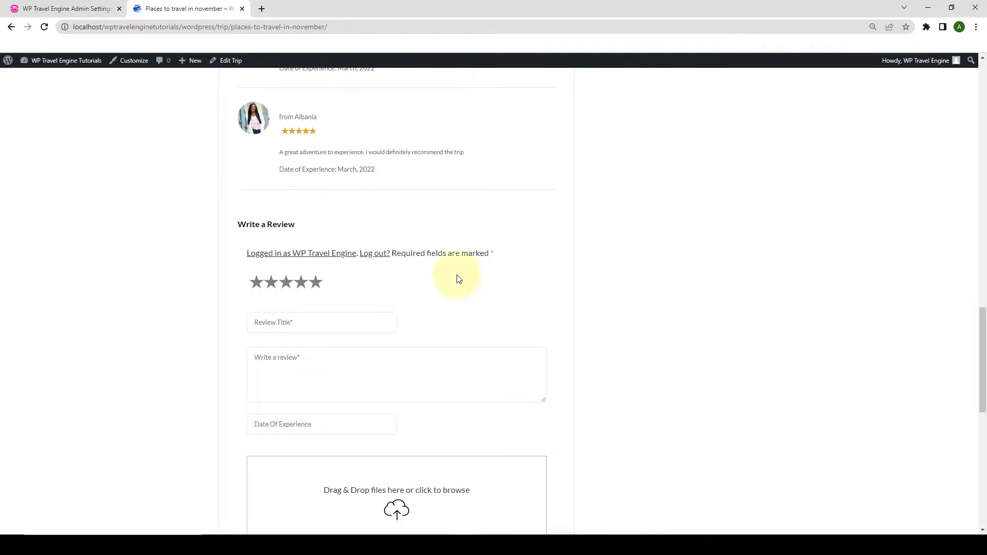
scroll(475, 308, "down", 2)
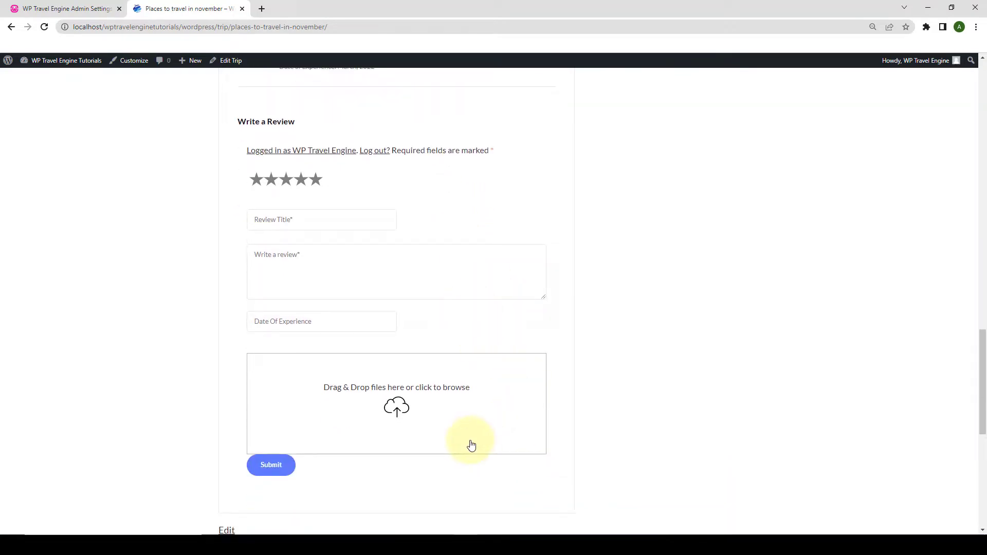